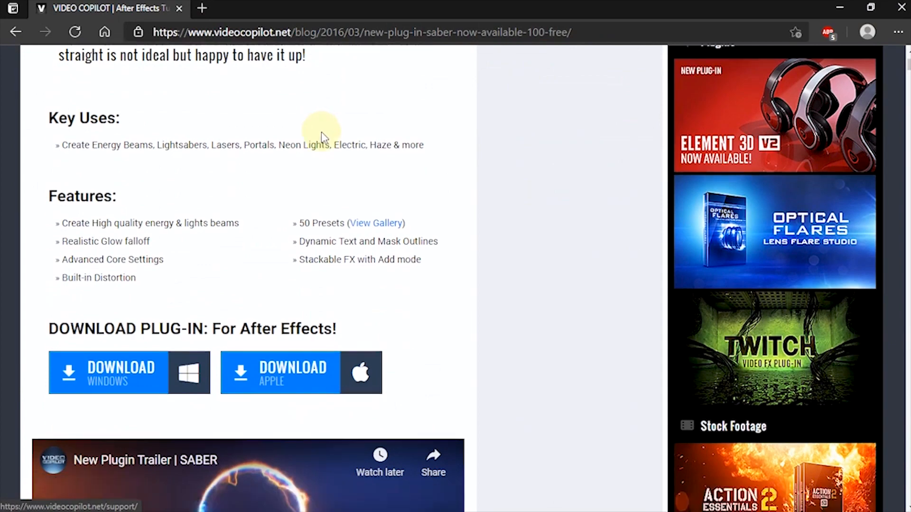
# Examine the Saber plug-in's download section for After Effects on the Video Copilot page.
pyautogui.scroll(-1, 320, 132)
pyautogui.moveTo(337, 212); pyautogui.dragTo(70, 213)
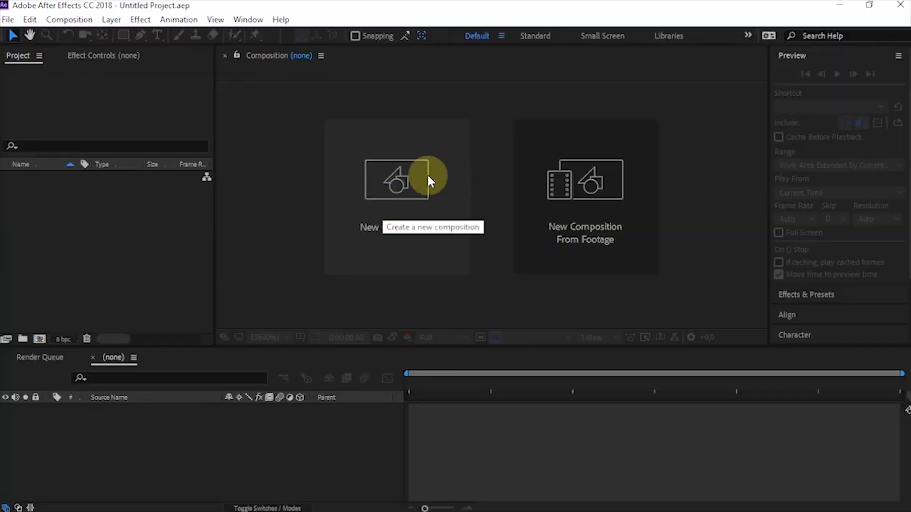
# Create a composition named Saber Effects at 1280 x 720, 20 frames per second, 20 seconds long, with a white background.
pyautogui.click(421, 187)
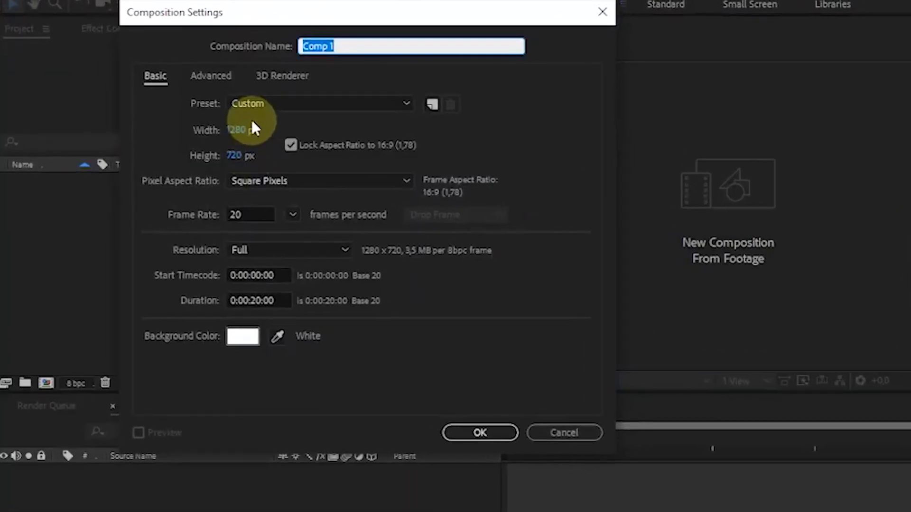
pyautogui.write('Saber Effects')
pyautogui.click(522, 162)
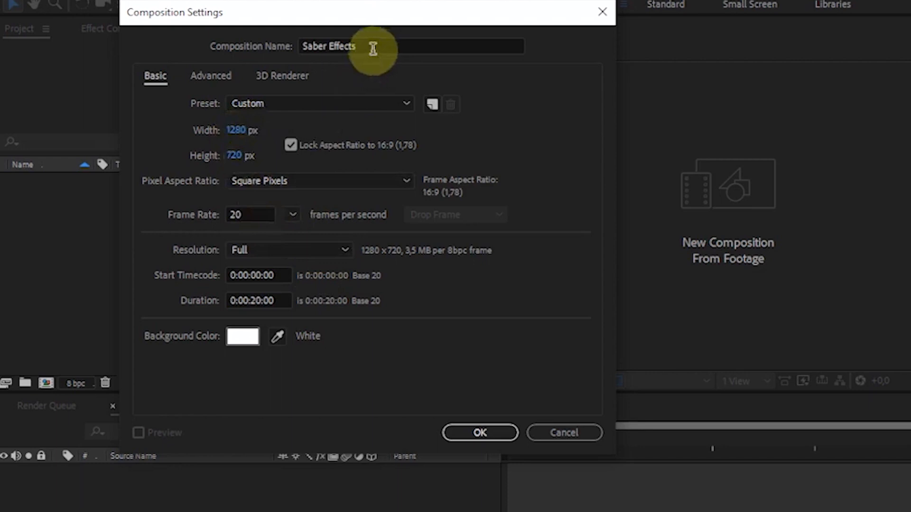
pyautogui.click(250, 215)
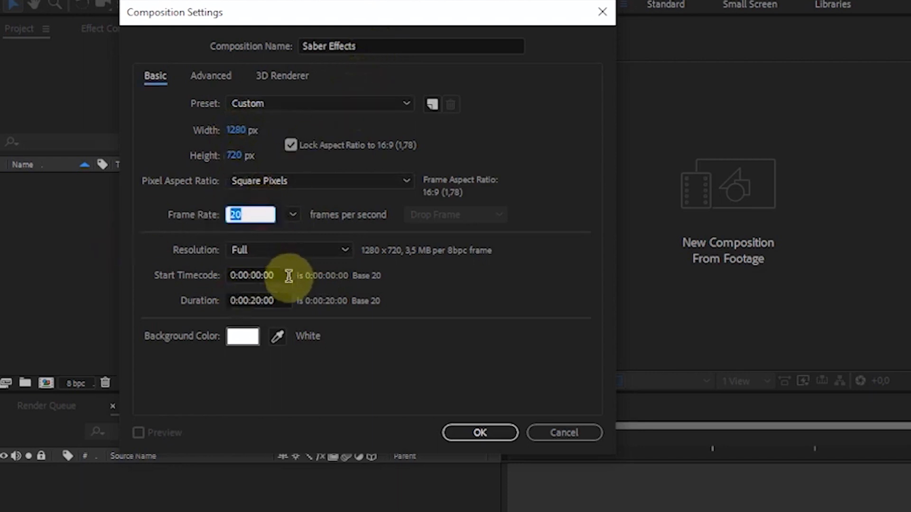
pyautogui.click(347, 375)
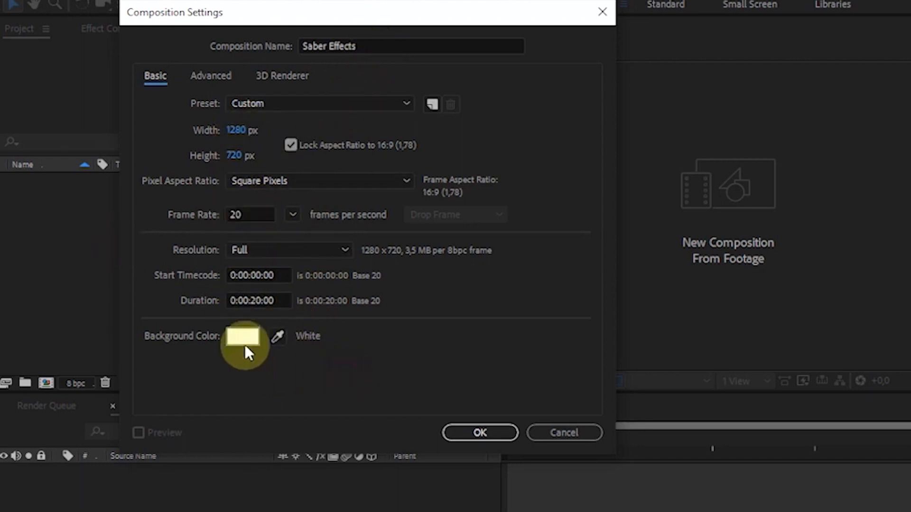
pyautogui.click(496, 437)
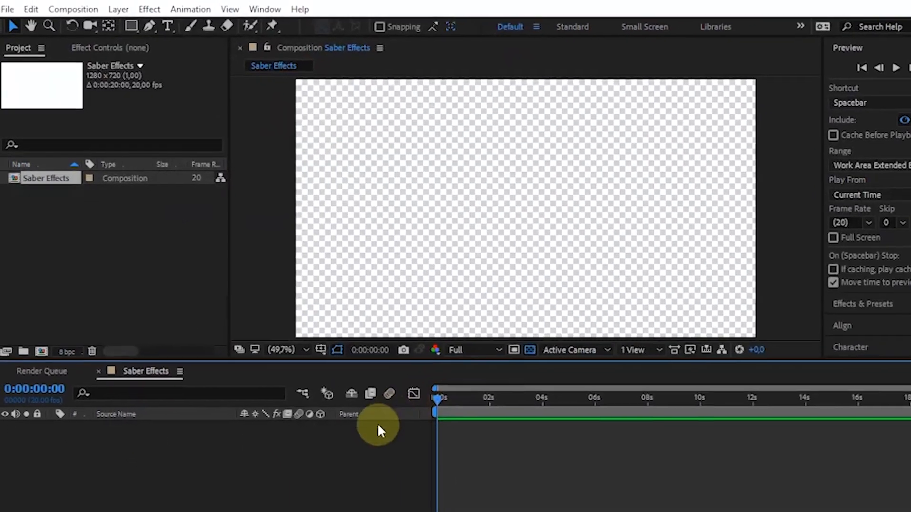
# Save the project as Untitled Project.aep in the AE Projects folder.
pyautogui.hotkey('ctrl', 's')
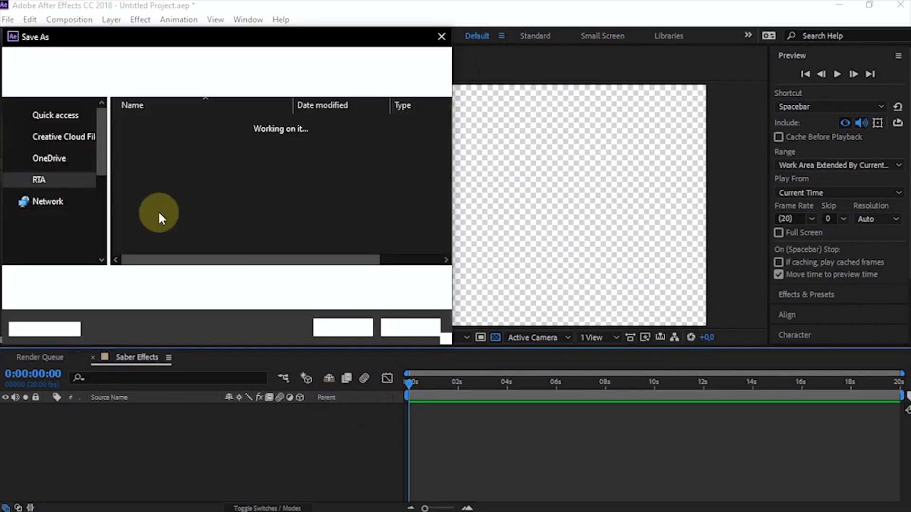
pyautogui.scroll(4, 71, 144)
pyautogui.click(60, 202)
pyautogui.scroll(-1, 328, 246)
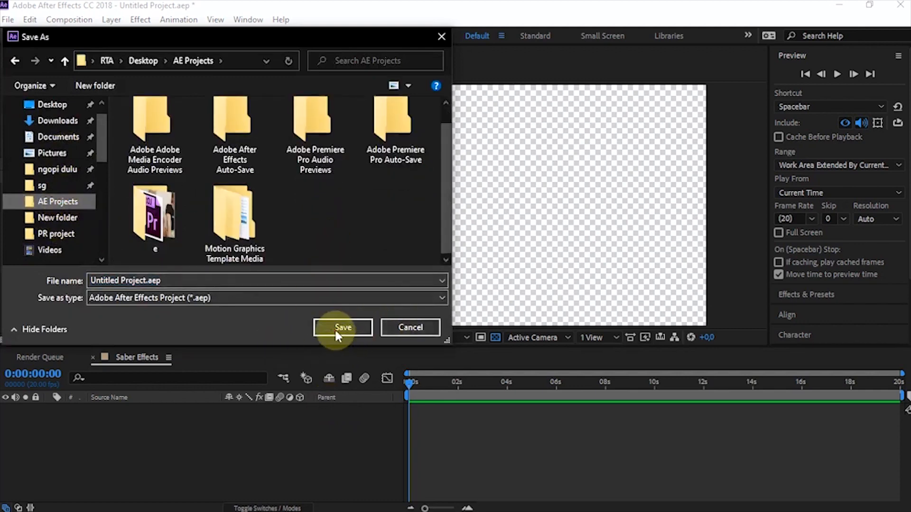
pyautogui.click(334, 328)
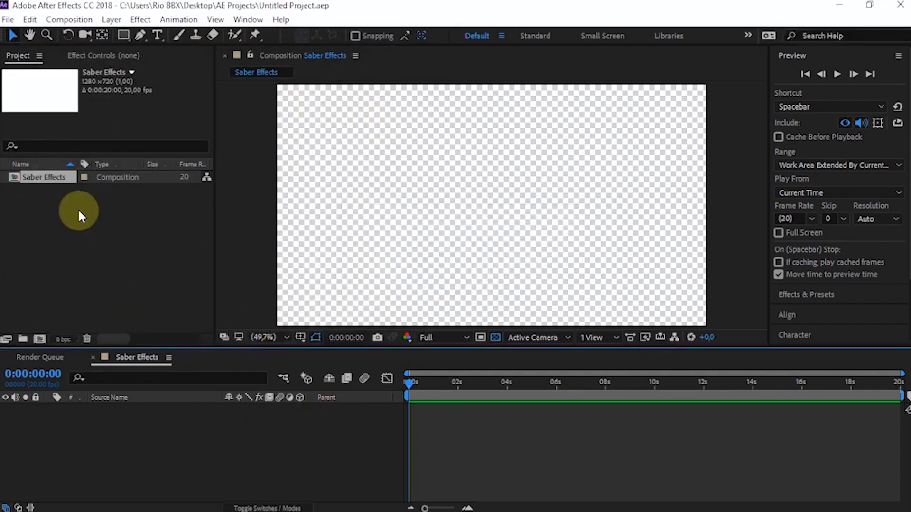
# Import the pexels MP4 video of the woman from the AE Projects folder into the project.
pyautogui.click(81, 502)
pyautogui.scroll(5, 289, 327)
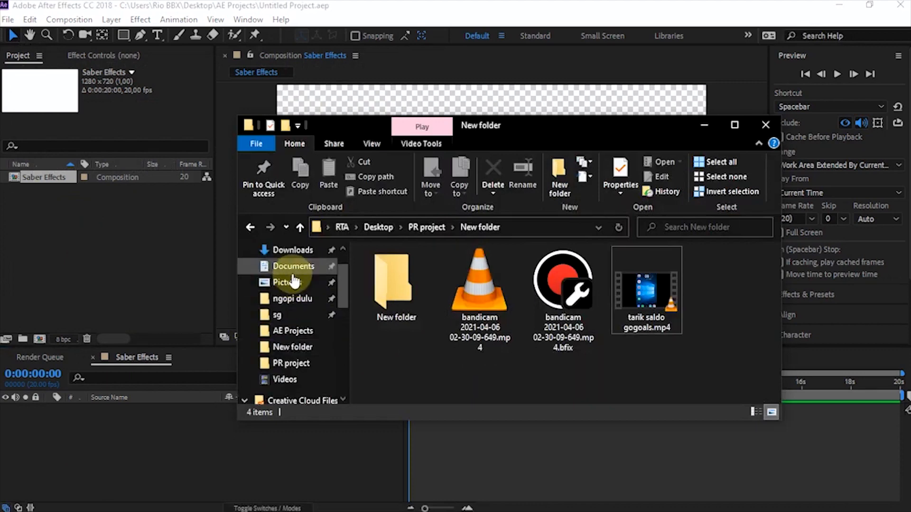
pyautogui.scroll(-1, 294, 261)
pyautogui.click(299, 314)
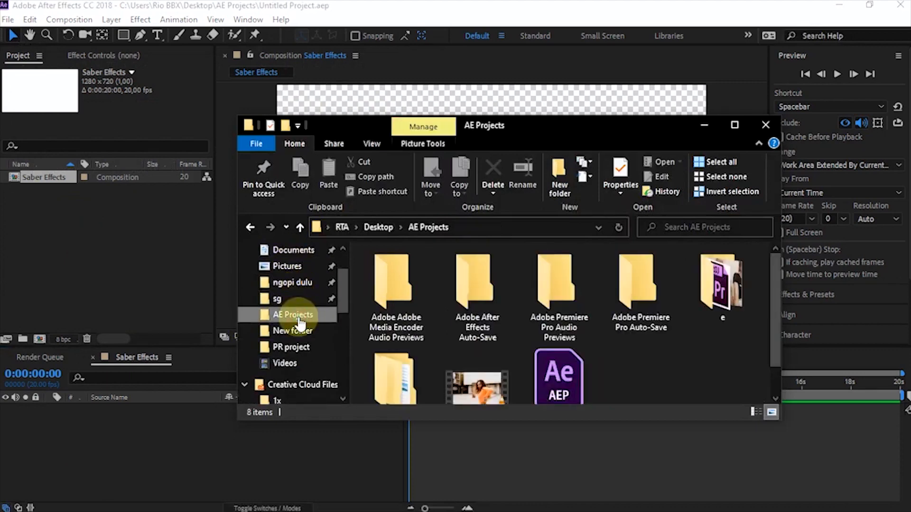
pyautogui.moveTo(483, 350); pyautogui.dragTo(90, 255)
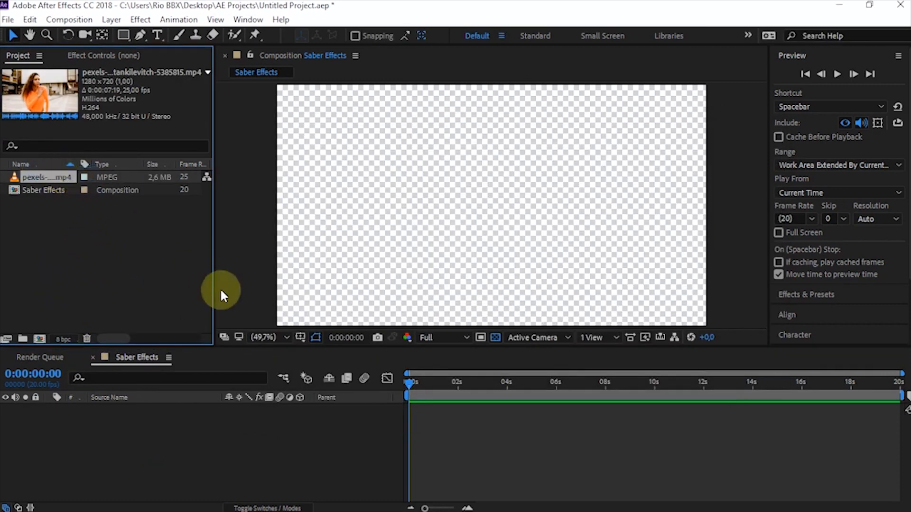
# Fit the composition in the viewer and place the imported video centred in the Saber Effects composition.
pyautogui.click(262, 338)
pyautogui.click(274, 94)
pyautogui.moveTo(40, 176); pyautogui.dragTo(491, 213)
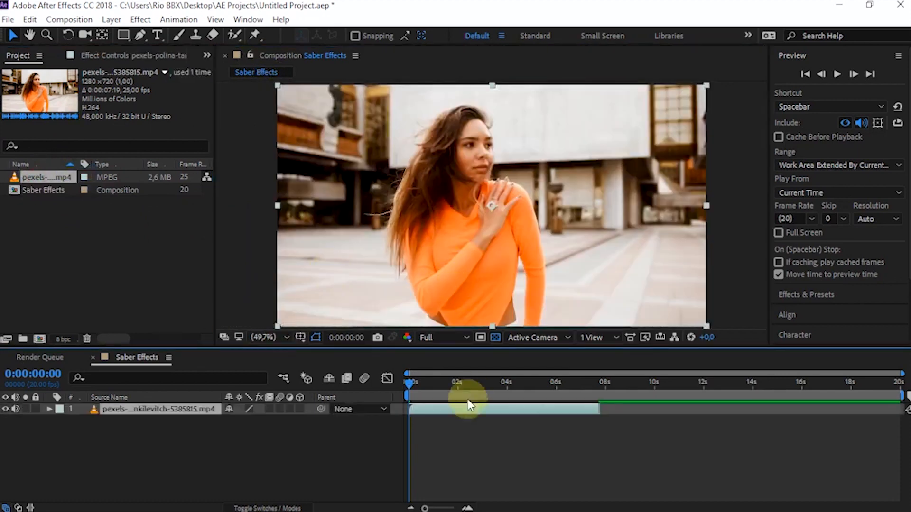
# Trim the clip's start at 0:00:06:17 and shift the remaining part to the beginning of the timeline.
pyautogui.moveTo(410, 380); pyautogui.dragTo(583, 418)
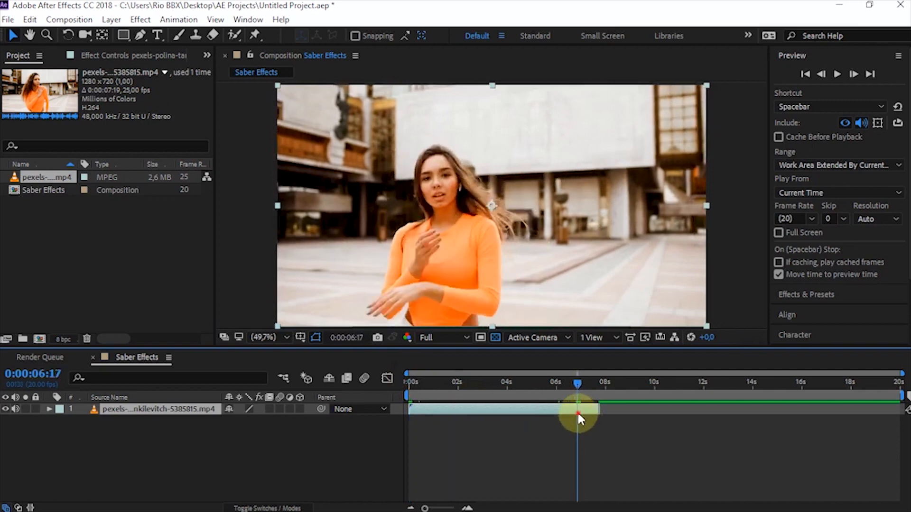
pyautogui.hotkey('alt', '[')
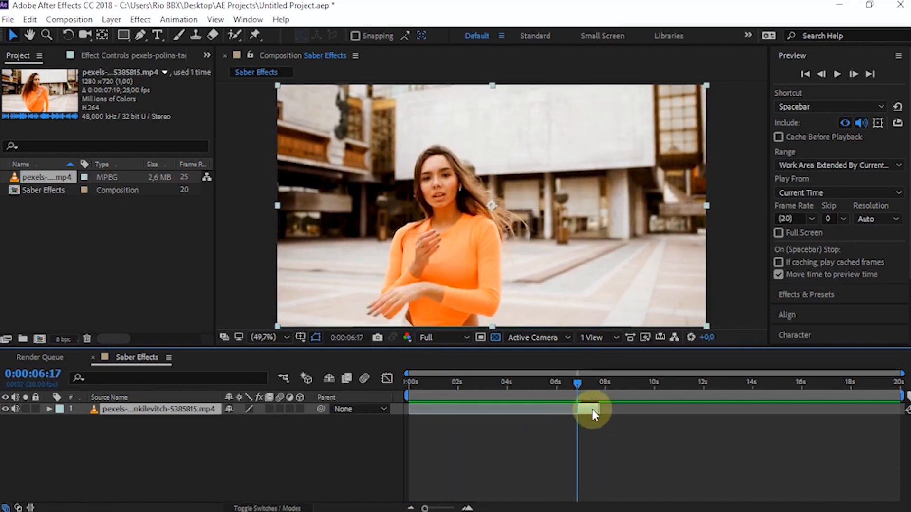
pyautogui.moveTo(592, 409); pyautogui.dragTo(437, 409)
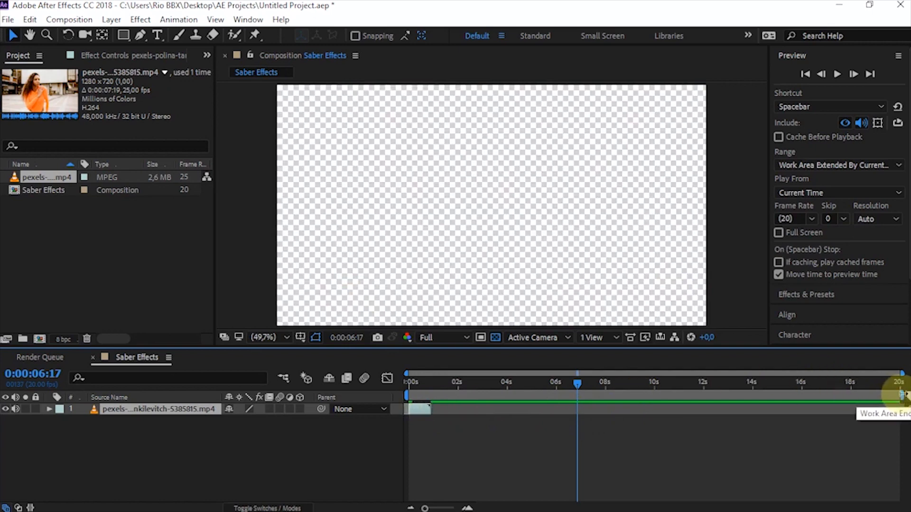
# Shorten the work area to the end of the trimmed clip and trim the composition to it.
pyautogui.moveTo(902, 394); pyautogui.dragTo(414, 394)
pyautogui.click(414, 386)
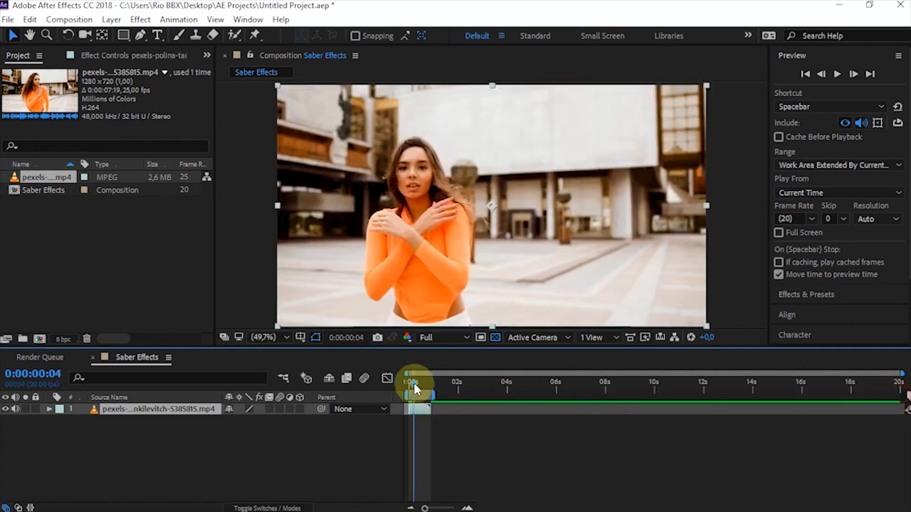
pyautogui.rightClick(421, 396)
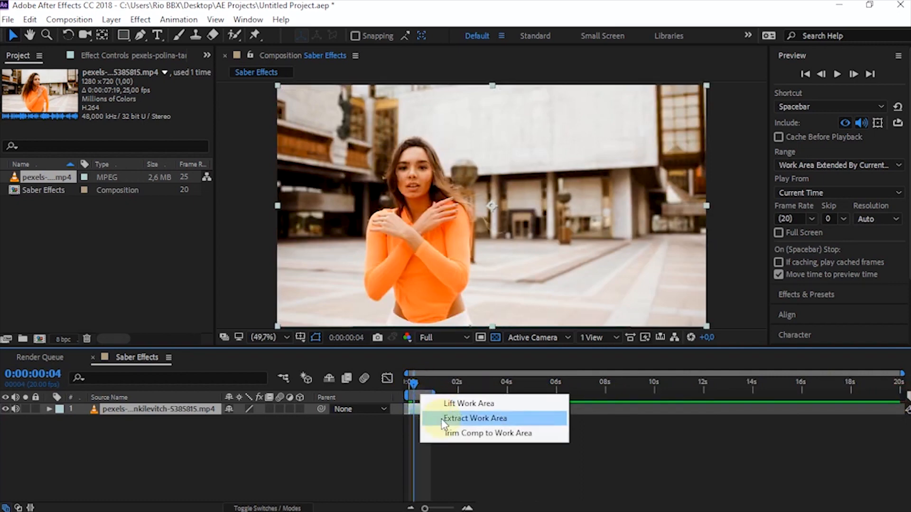
pyautogui.click(460, 434)
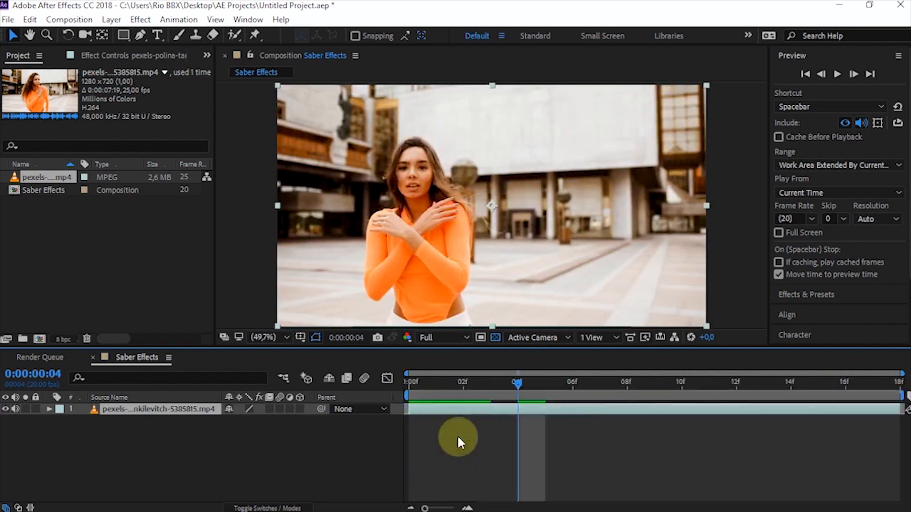
# Return to the first frame and scale the video layer up to about 202%.
pyautogui.click(410, 383)
pyautogui.press('s')
pyautogui.moveTo(259, 420); pyautogui.dragTo(312, 419)
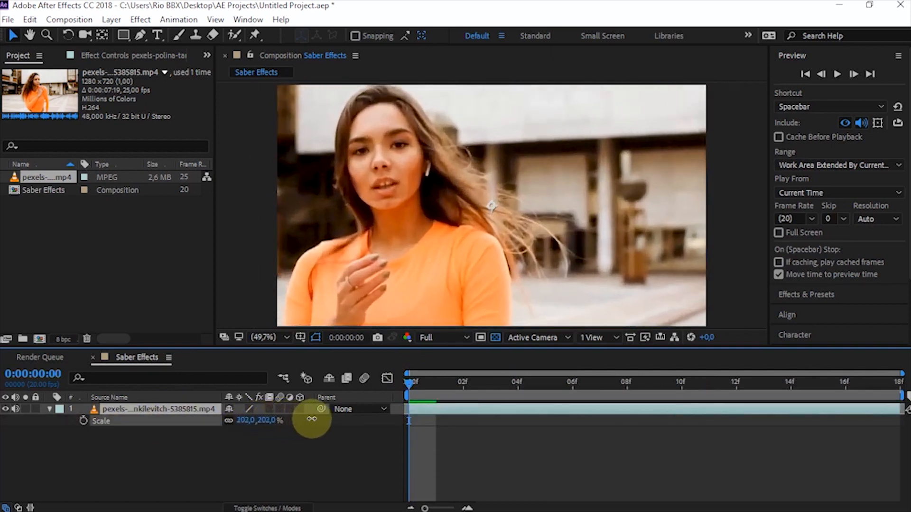
# Reposition the enlarged video layer to 1095, 410, checking the framing at several points along the clip.
pyautogui.press('p')
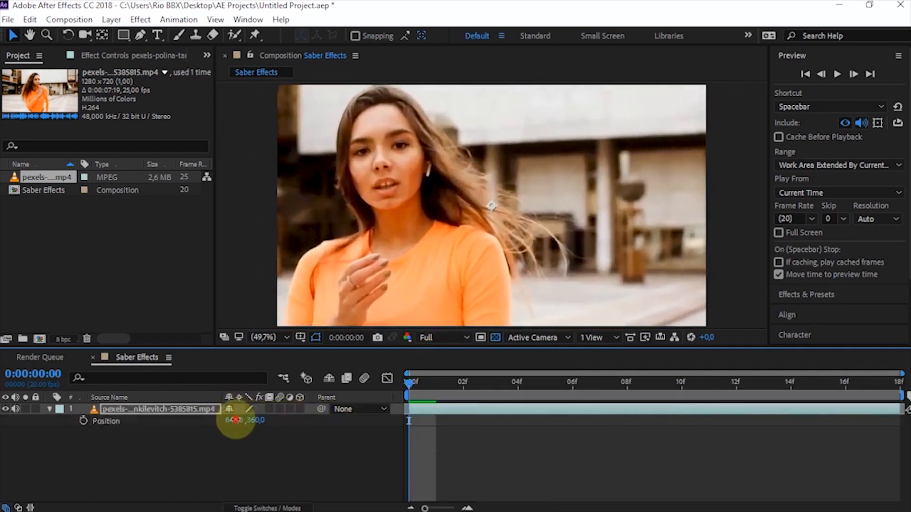
pyautogui.moveTo(236, 423); pyautogui.dragTo(421, 433)
pyautogui.click(873, 383)
pyautogui.moveTo(299, 424); pyautogui.dragTo(362, 417)
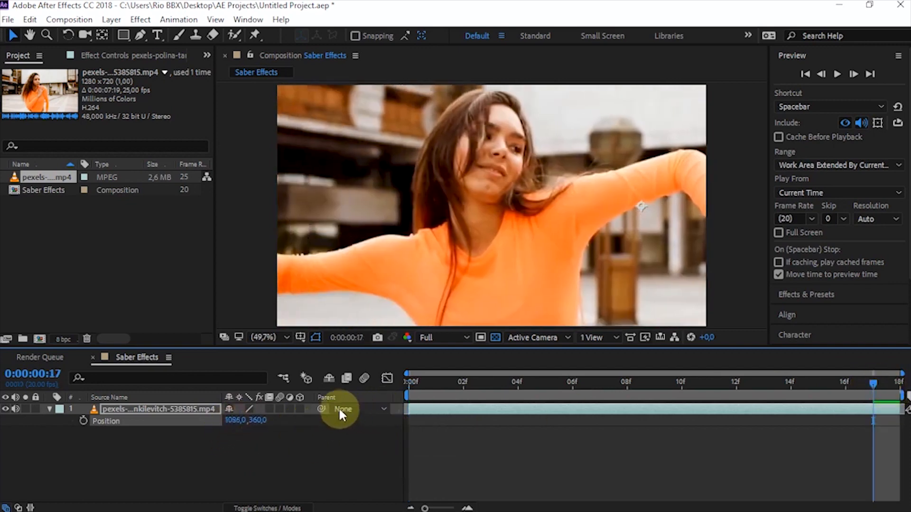
pyautogui.moveTo(256, 421); pyautogui.dragTo(335, 421)
pyautogui.moveTo(437, 386); pyautogui.dragTo(736, 407)
pyautogui.moveTo(234, 420); pyautogui.dragTo(277, 424)
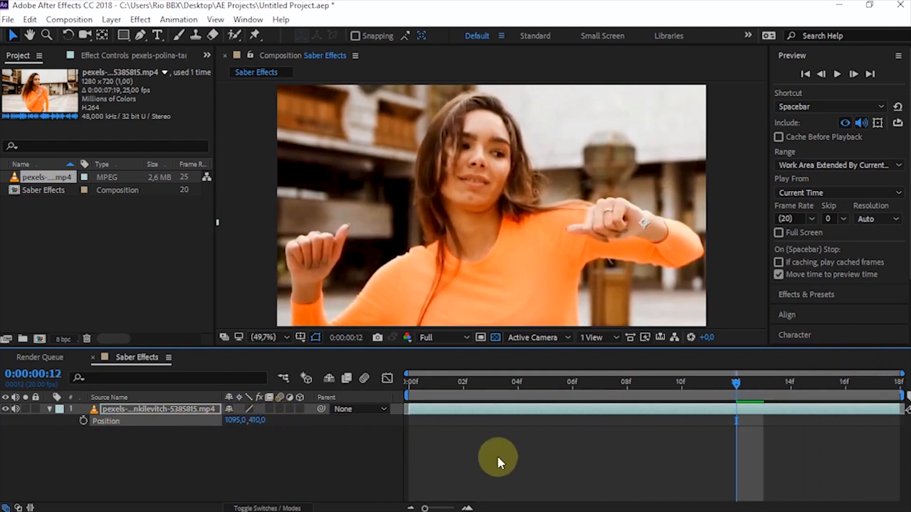
# Preview the composition from its first frame and save the project.
pyautogui.press('Home')
pyautogui.press('space')
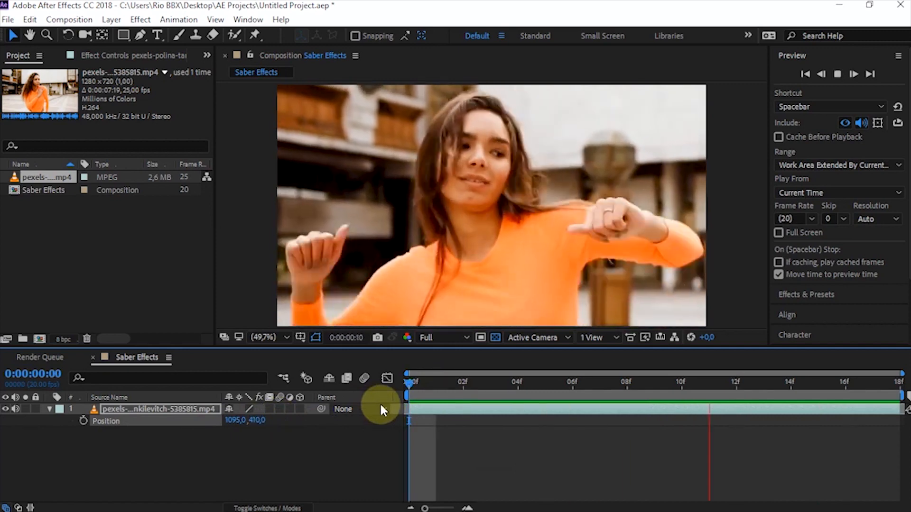
pyautogui.press('space')
pyautogui.hotkey('ctrl', 's')
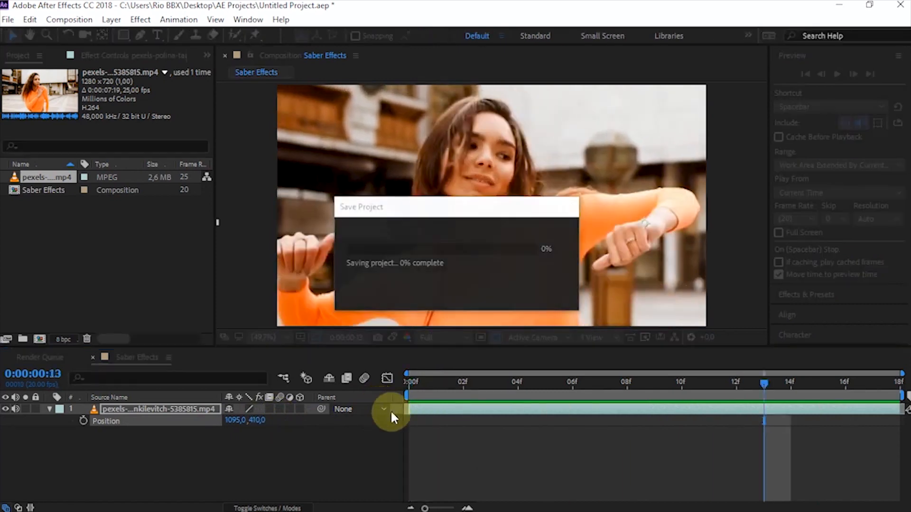
# Collapse the video layer's properties and duplicate the layer.
pyautogui.click(127, 434)
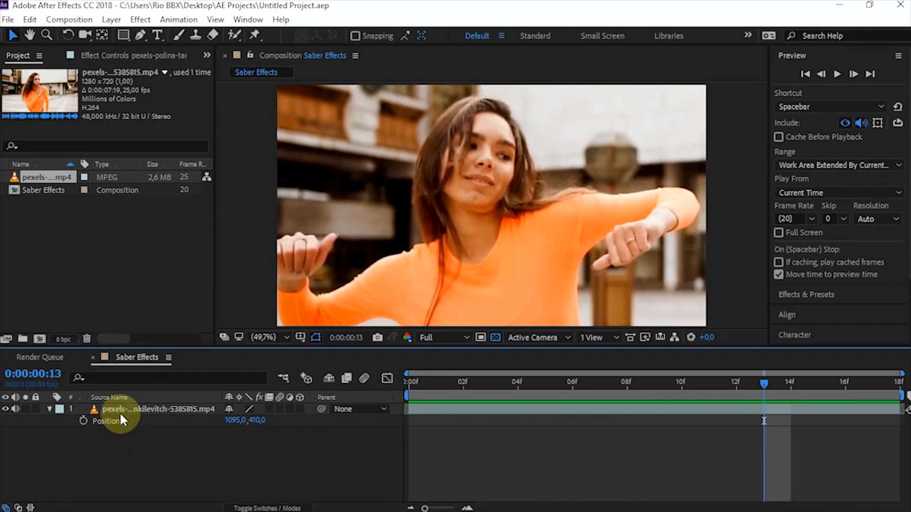
pyautogui.click(118, 411)
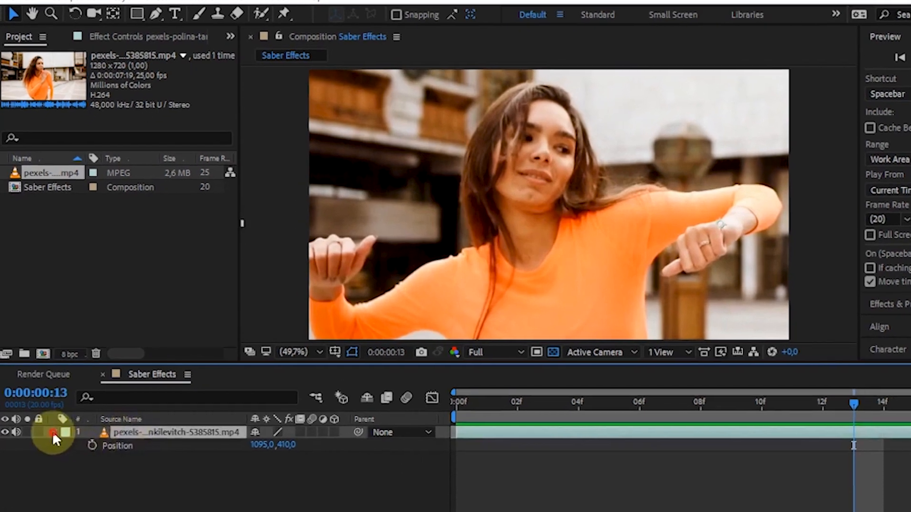
pyautogui.click(52, 431)
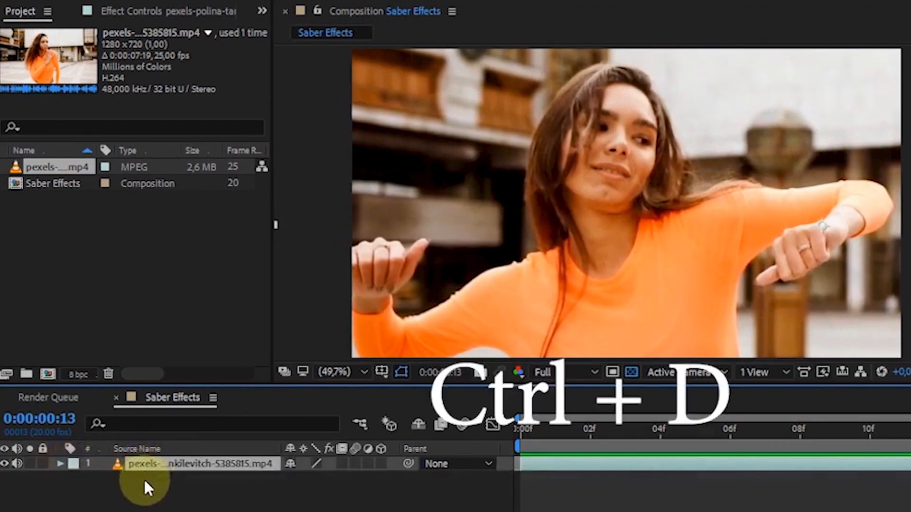
pyautogui.hotkey('ctrl', 'd')
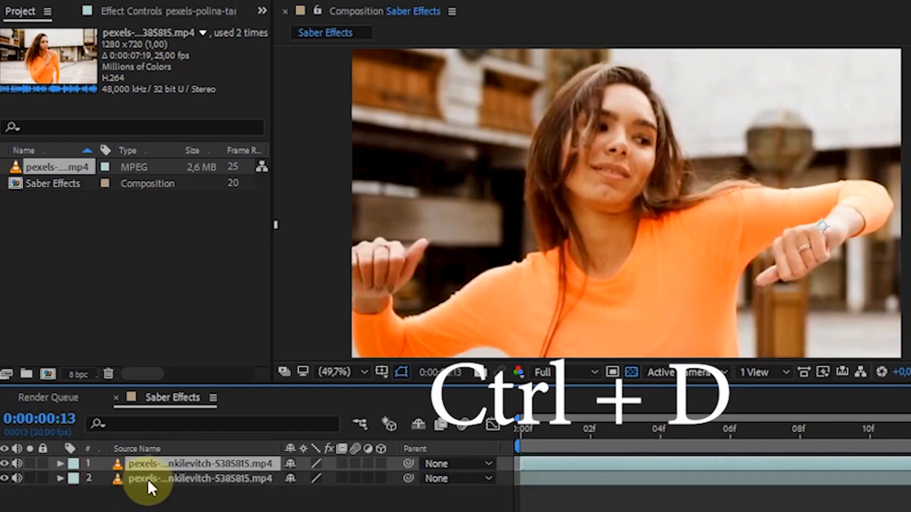
# Rename the upper copy of the video layer as masking area and keep it selected.
pyautogui.rightClick(140, 463)
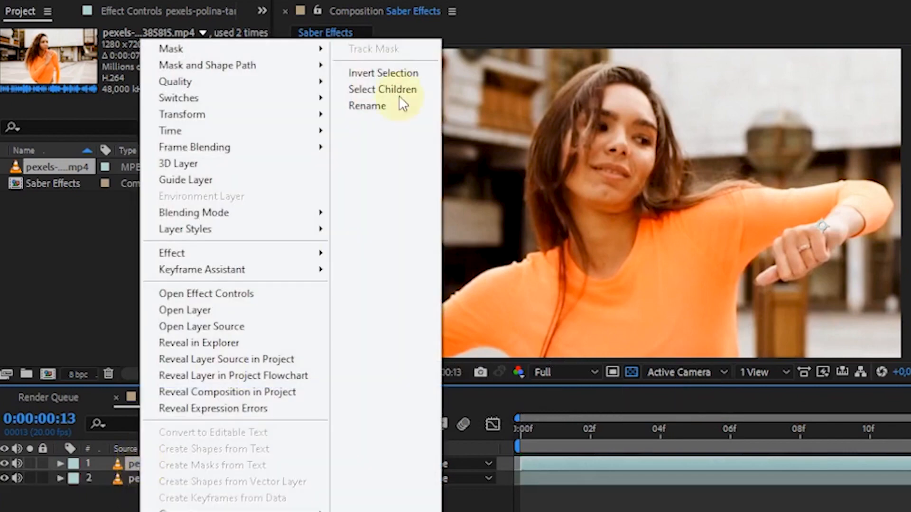
pyautogui.click(377, 107)
pyautogui.write('masking are')
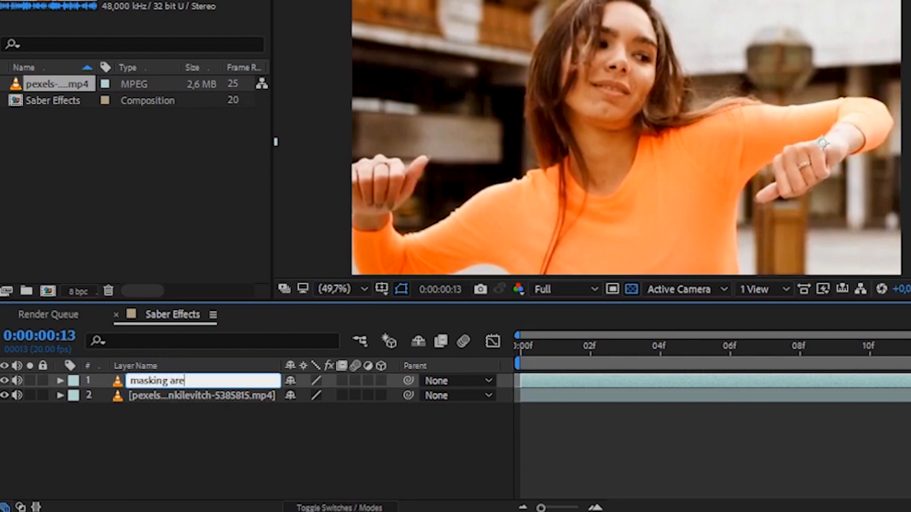
pyautogui.click(157, 454)
pyautogui.click(171, 380)
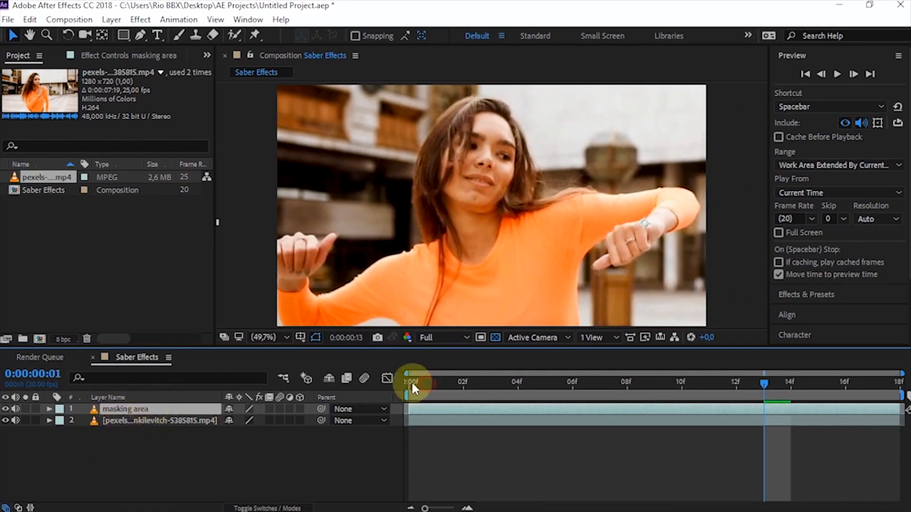
# At the first frame, start a Pen mask on the masking area layer, curving from the left sleeve's base over the shoulder to the neck.
pyautogui.click(411, 381)
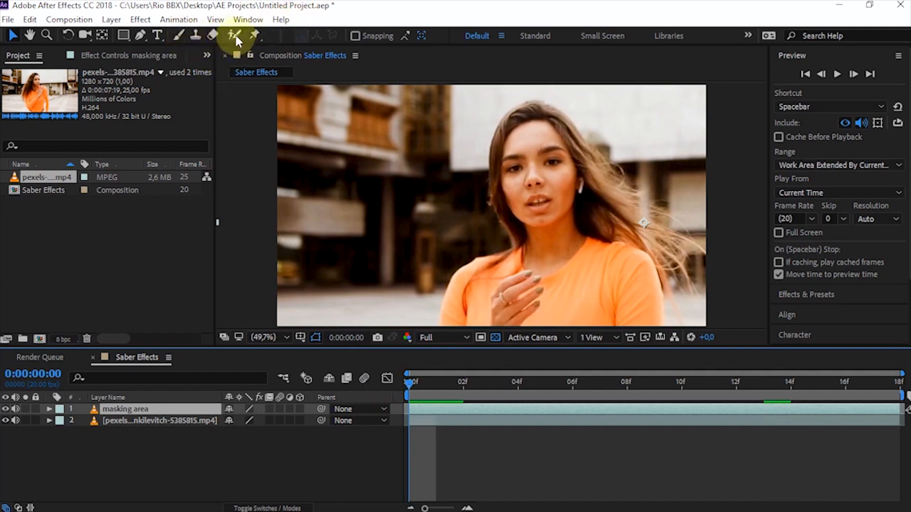
pyautogui.click(141, 33)
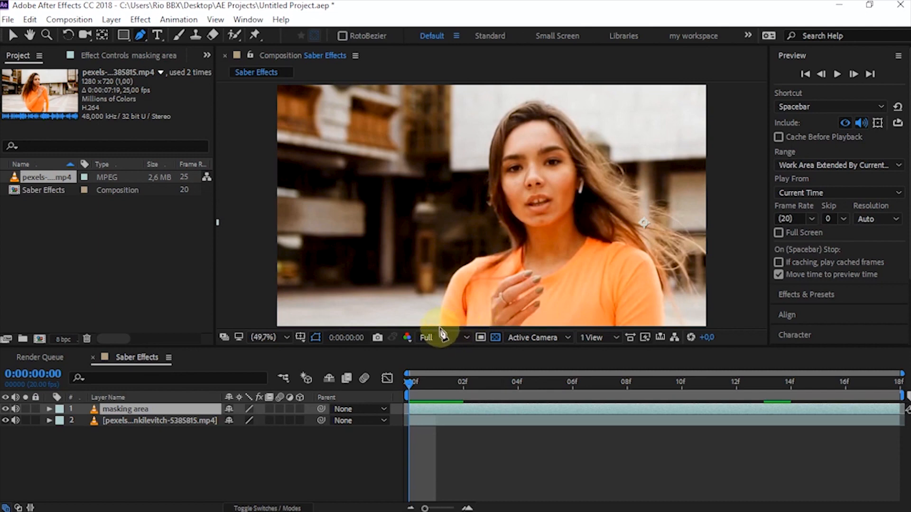
pyautogui.scroll(1, 442, 326)
pyautogui.scroll(1, 448, 325)
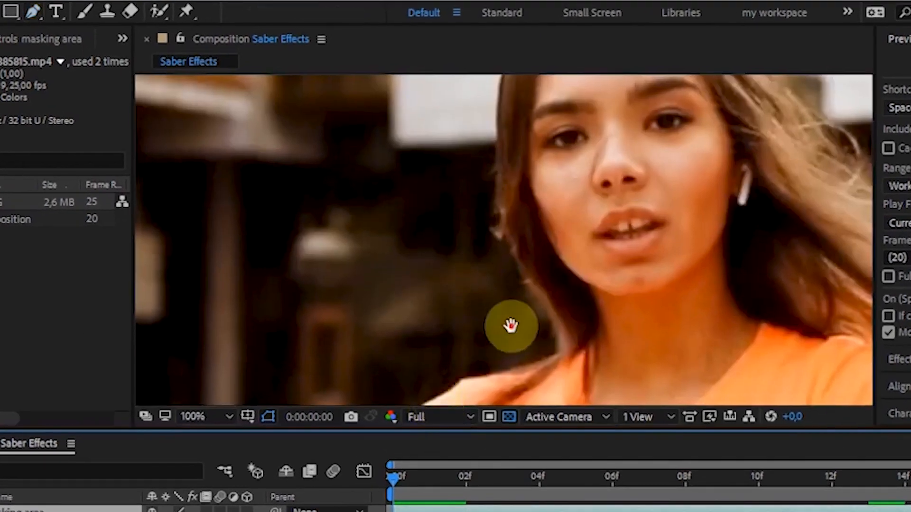
pyautogui.moveTo(511, 325); pyautogui.dragTo(521, 258)
pyautogui.click(448, 350)
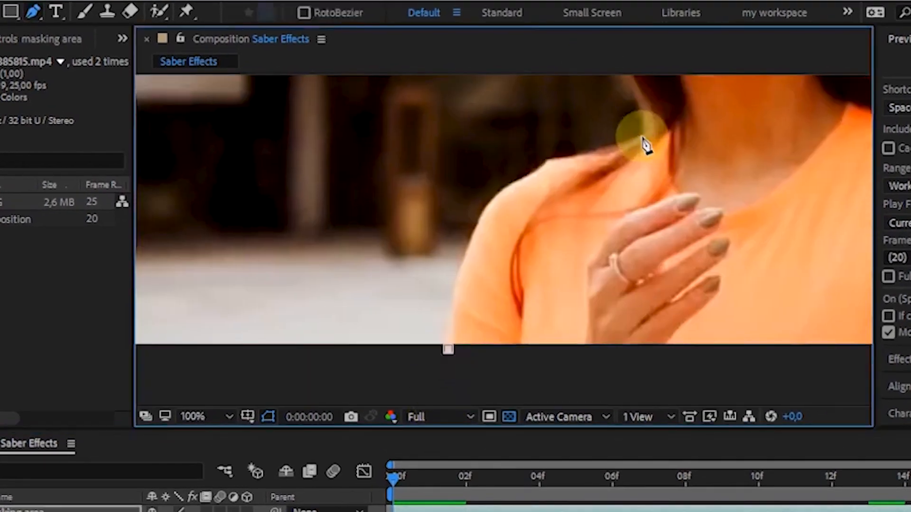
pyautogui.moveTo(642, 135)
pyautogui.mouseDown()
pyautogui.moveTo(852, 134)
pyautogui.moveTo(856, 116)
pyautogui.moveTo(764, 114)
pyautogui.moveTo(650, 134)
pyautogui.mouseUp()
pyautogui.moveTo(431, 157)
pyautogui.mouseDown()
pyautogui.moveTo(426, 143)
pyautogui.moveTo(400, 174)
pyautogui.moveTo(448, 159)
pyautogui.moveTo(441, 152)
pyautogui.mouseUp()
pyautogui.moveTo(649, 133); pyautogui.dragTo(688, 136)
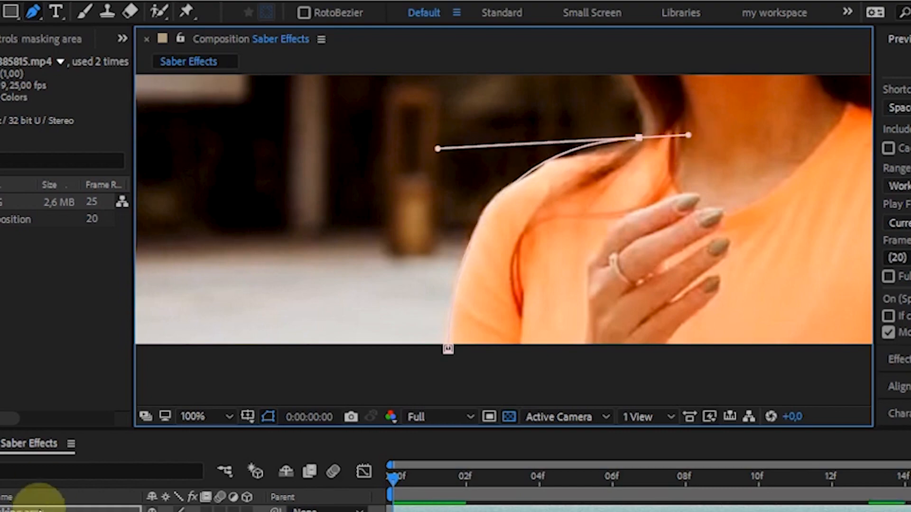
# Continue the mask path from the neck up the left side of the hair, over the head and onto the right side.
pyautogui.scroll(5, 553, 163)
pyautogui.moveTo(549, 210); pyautogui.dragTo(541, 190)
pyautogui.moveTo(653, 366); pyautogui.dragTo(614, 366)
pyautogui.moveTo(660, 271); pyautogui.dragTo(370, 136)
pyautogui.moveTo(496, 78); pyautogui.dragTo(370, 510)
pyautogui.moveTo(402, 390); pyautogui.dragTo(393, 368)
pyautogui.moveTo(504, 149); pyautogui.dragTo(607, 139)
pyautogui.moveTo(662, 242); pyautogui.dragTo(472, 159)
pyautogui.moveTo(518, 241); pyautogui.dragTo(530, 278)
pyautogui.moveTo(582, 331); pyautogui.dragTo(494, 225)
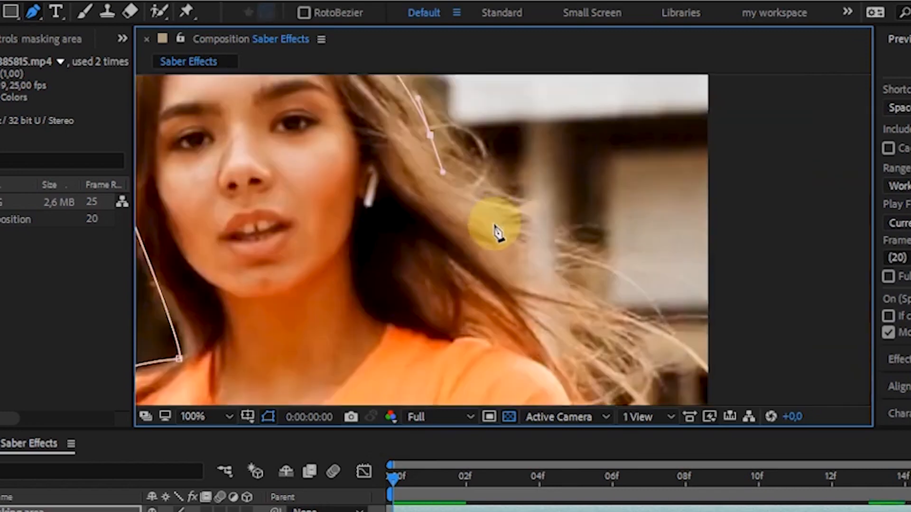
# Extend the mask path down the right side of the hair and shoulder to just below the frame's bottom edge.
pyautogui.moveTo(497, 269); pyautogui.dragTo(517, 248)
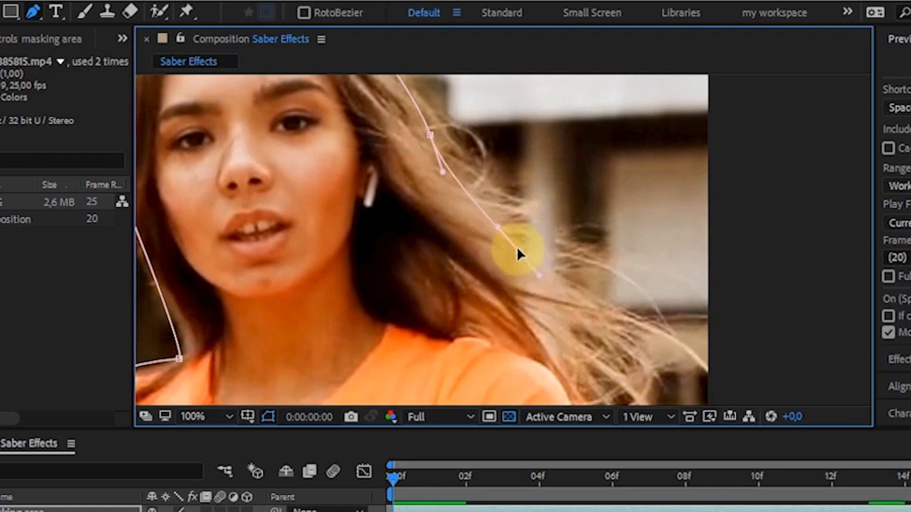
pyautogui.moveTo(573, 347); pyautogui.dragTo(552, 212)
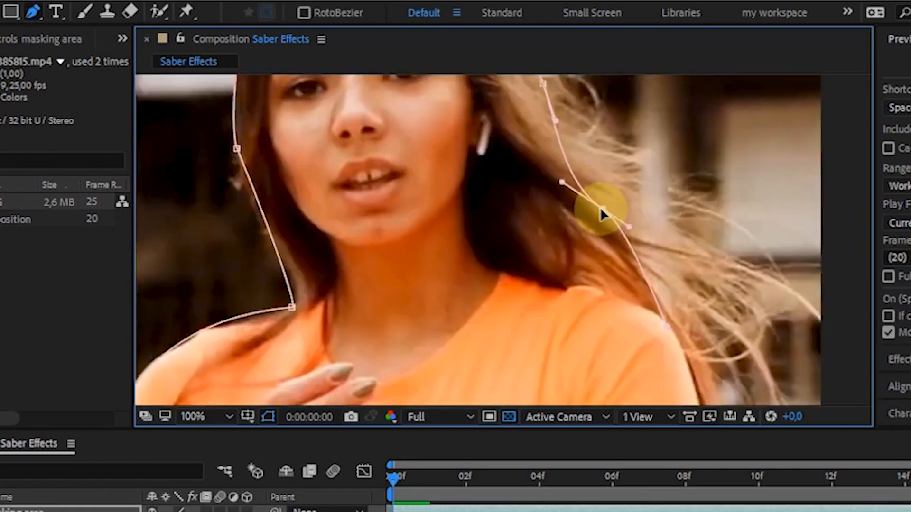
pyautogui.moveTo(667, 326); pyautogui.dragTo(565, 138)
pyautogui.moveTo(602, 338); pyautogui.dragTo(600, 351)
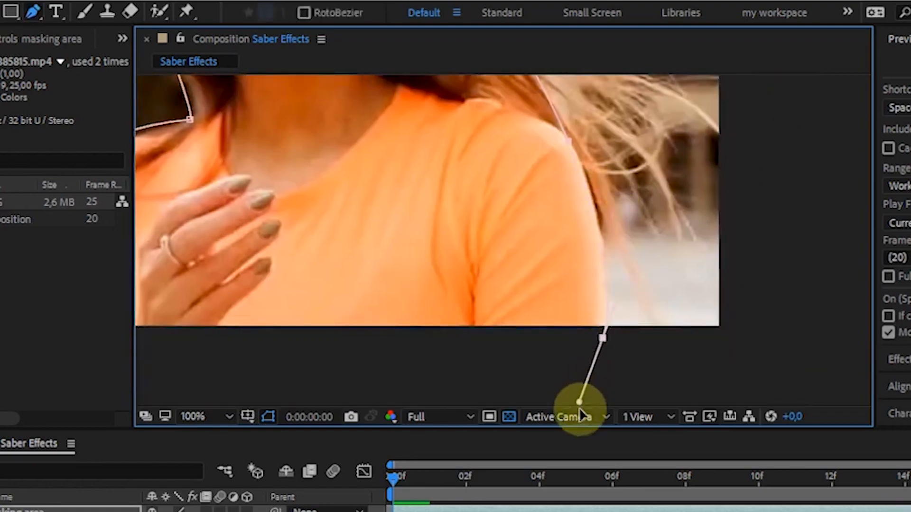
pyautogui.moveTo(579, 409); pyautogui.dragTo(579, 413)
# Close the mask path at its starting point below the left sleeve and shorten the curve handle at the lower-right corner.
pyautogui.moveTo(603, 339); pyautogui.dragTo(857, 304)
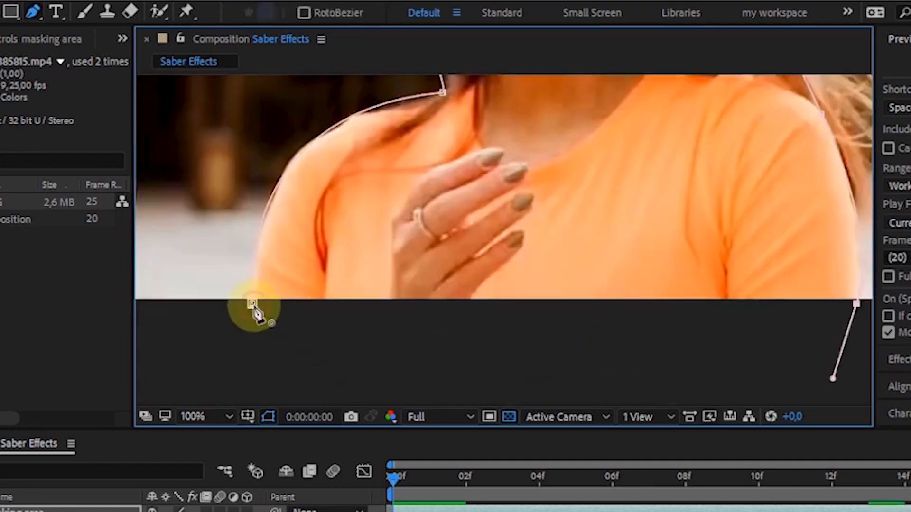
pyautogui.click(252, 305)
pyautogui.moveTo(833, 379); pyautogui.dragTo(646, 344)
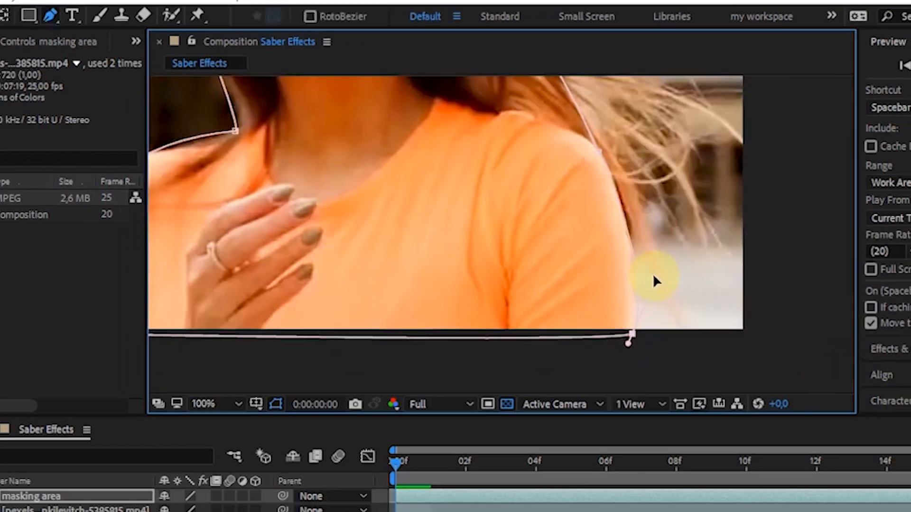
pyautogui.moveTo(349, 378); pyautogui.dragTo(604, 352)
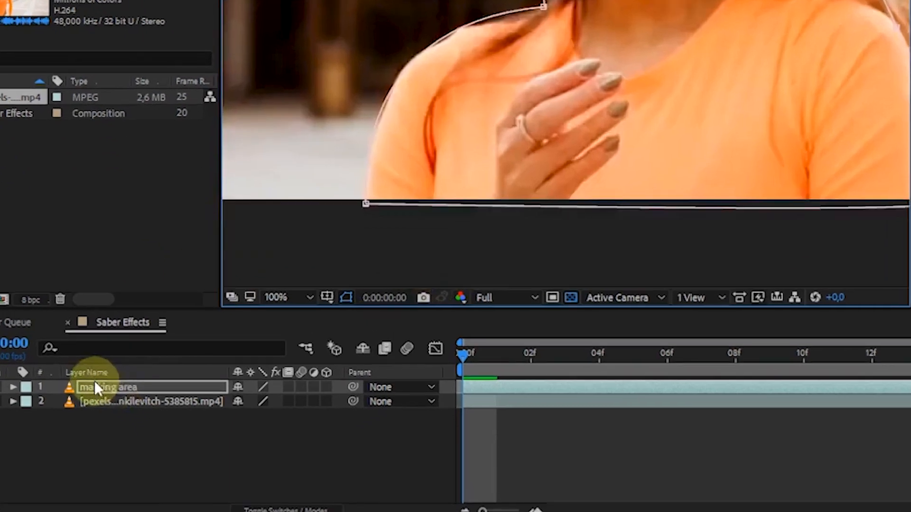
# Reveal Mask 1's path property on the masking area layer and set the mask outline colour to red.
pyautogui.press('m')
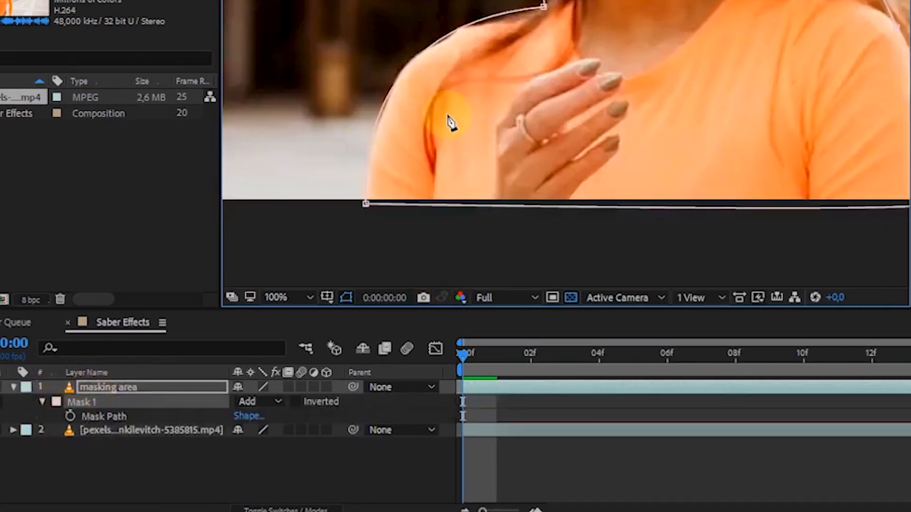
pyautogui.scroll(-2, 447, 122)
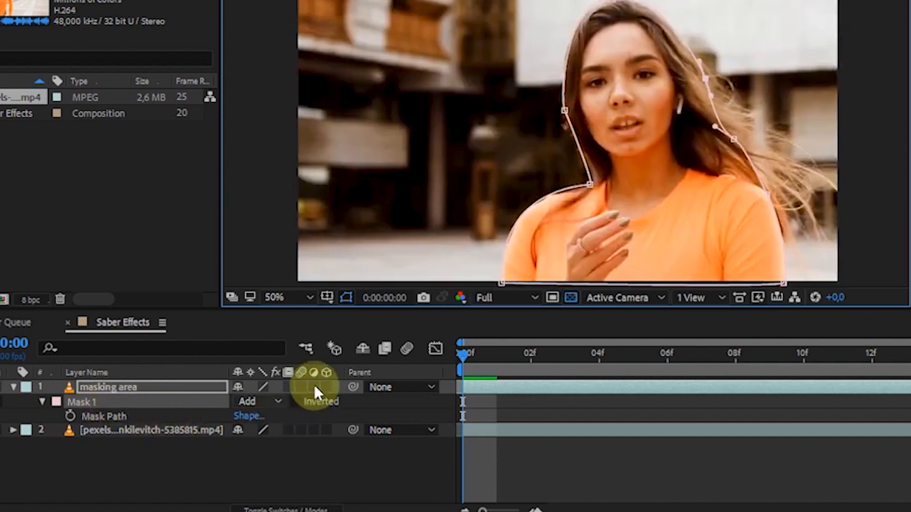
pyautogui.click(55, 403)
pyautogui.click(181, 147)
pyautogui.moveTo(235, 184)
pyautogui.mouseDown()
pyautogui.moveTo(235, 112)
pyautogui.moveTo(203, 108)
pyautogui.moveTo(175, 128)
pyautogui.moveTo(186, 130)
pyautogui.mouseUp()
pyautogui.press('Return')
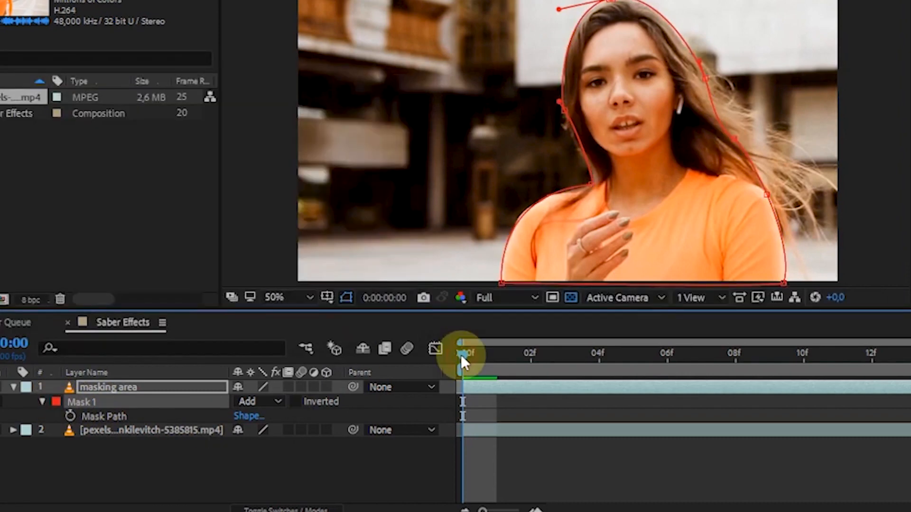
# Keyframe the Mask Path at frame 0 and refit its left shoulder, neck and hair points to the woman at frame 1.
pyautogui.click(70, 416)
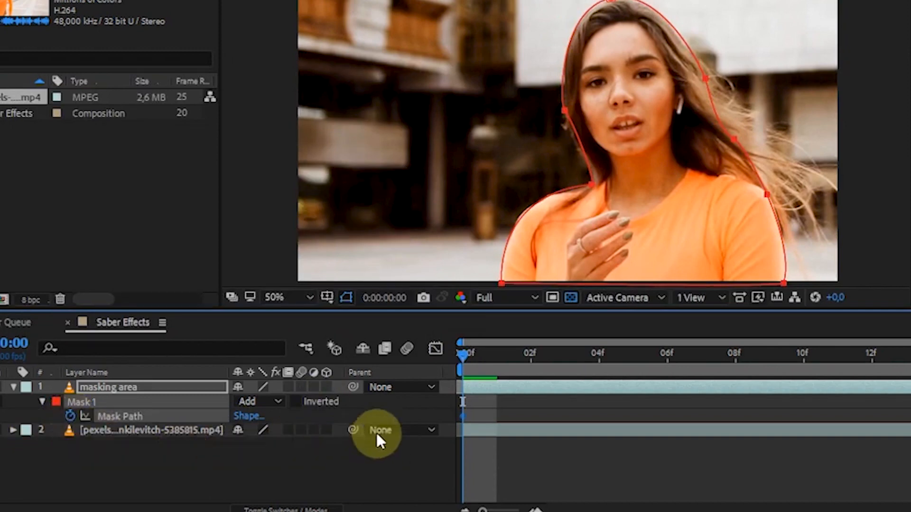
pyautogui.press('pagedown')
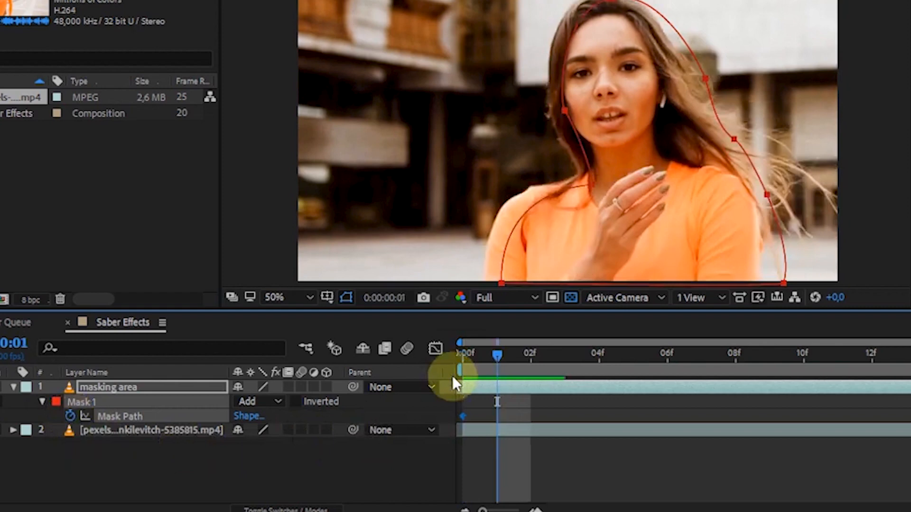
pyautogui.click(115, 386)
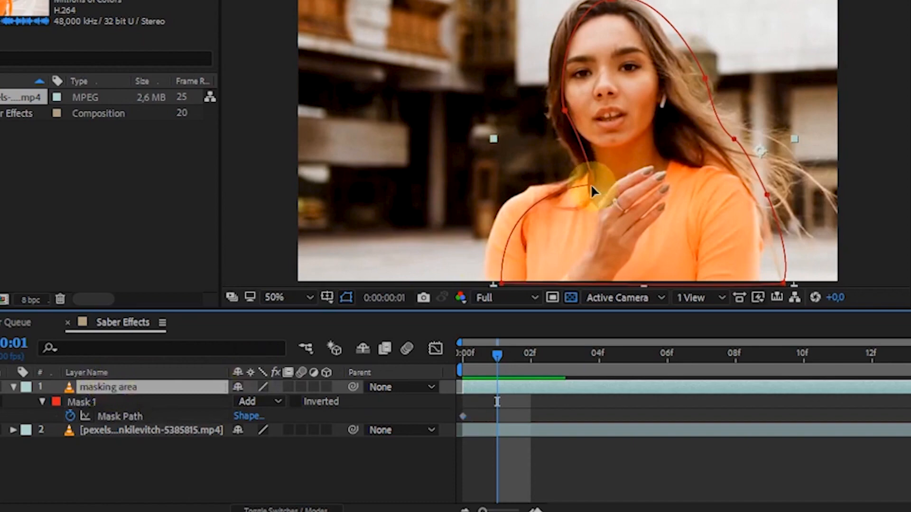
pyautogui.moveTo(591, 185); pyautogui.dragTo(579, 178)
pyautogui.moveTo(490, 282); pyautogui.dragTo(486, 282)
pyautogui.moveTo(478, 186); pyautogui.dragTo(472, 176)
pyautogui.moveTo(565, 111); pyautogui.dragTo(546, 111)
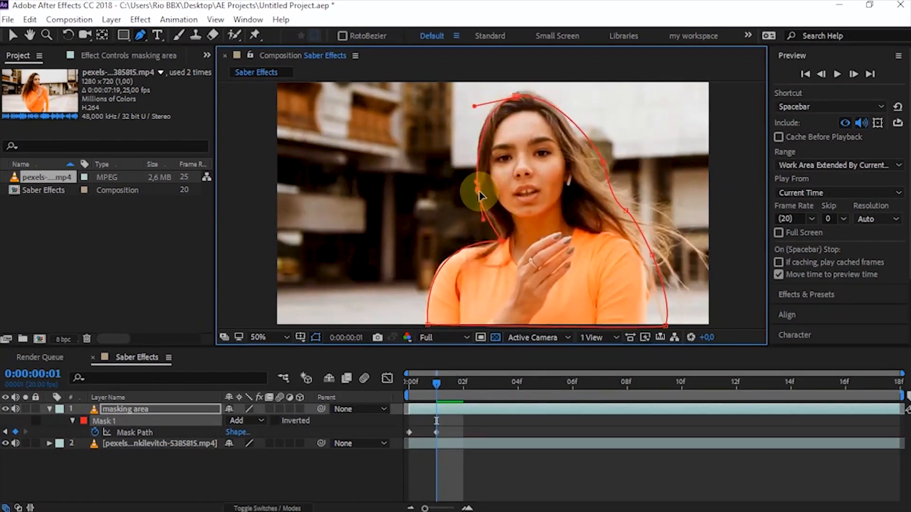
# Refit the mask's head curve, right hair points and lower-right corner to the woman's outline at frame 1.
pyautogui.moveTo(475, 105); pyautogui.dragTo(471, 97)
pyautogui.moveTo(600, 161); pyautogui.dragTo(583, 154)
pyautogui.moveTo(626, 211); pyautogui.dragTo(619, 212)
pyautogui.moveTo(658, 247); pyautogui.dragTo(622, 207)
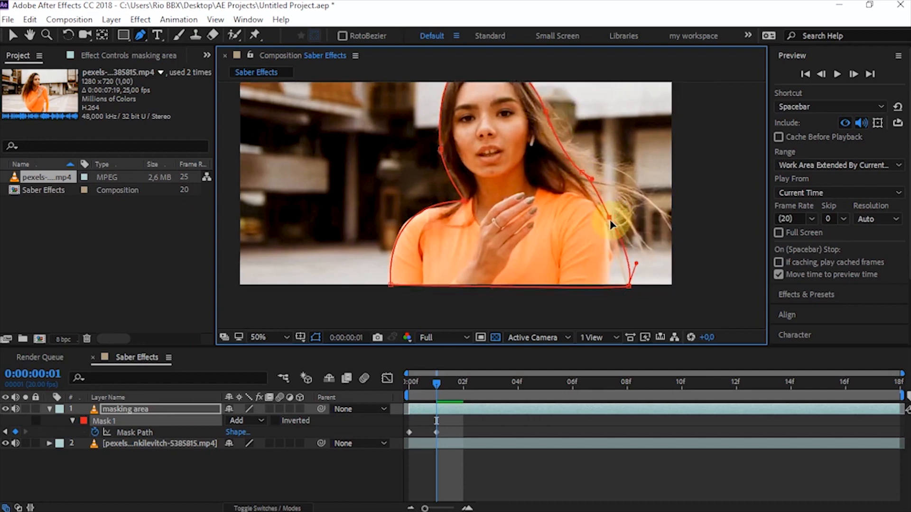
pyautogui.moveTo(629, 287); pyautogui.dragTo(606, 287)
# Advance to frame 2 and reshape the mask path around the woman's new pose.
pyautogui.click(479, 398)
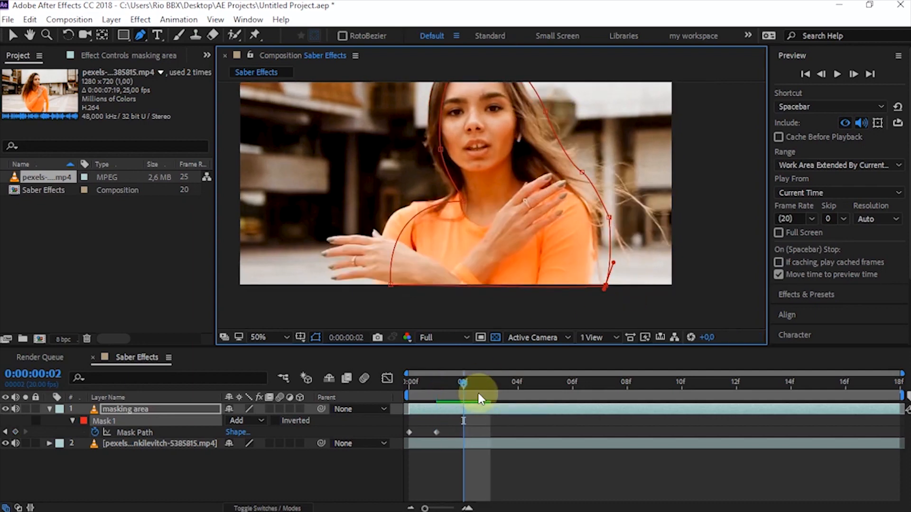
pyautogui.moveTo(464, 281); pyautogui.dragTo(601, 282)
pyautogui.moveTo(598, 200); pyautogui.dragTo(591, 192)
pyautogui.moveTo(504, 194); pyautogui.dragTo(483, 202)
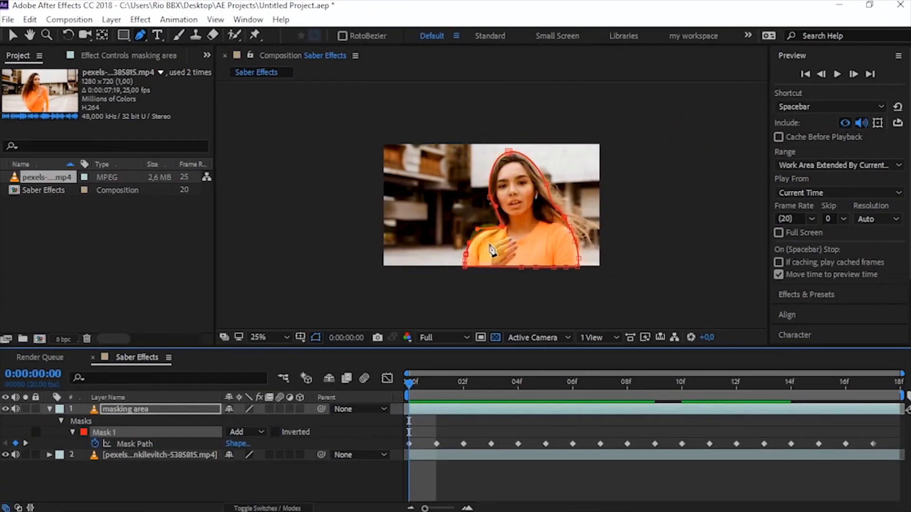
# Hide the original video layer, preview the masked woman from the first frame, and save the project.
pyautogui.moveTo(411, 382); pyautogui.dragTo(238, 378)
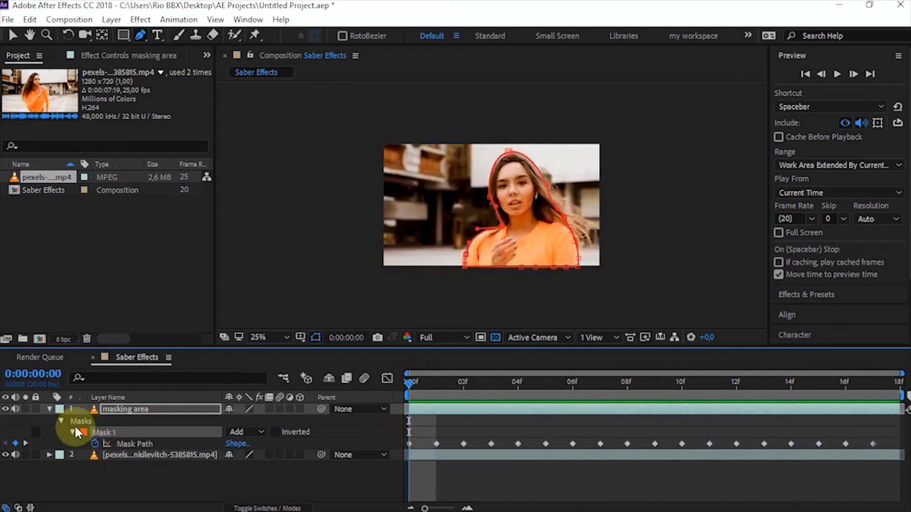
pyautogui.click(6, 455)
pyautogui.press('space')
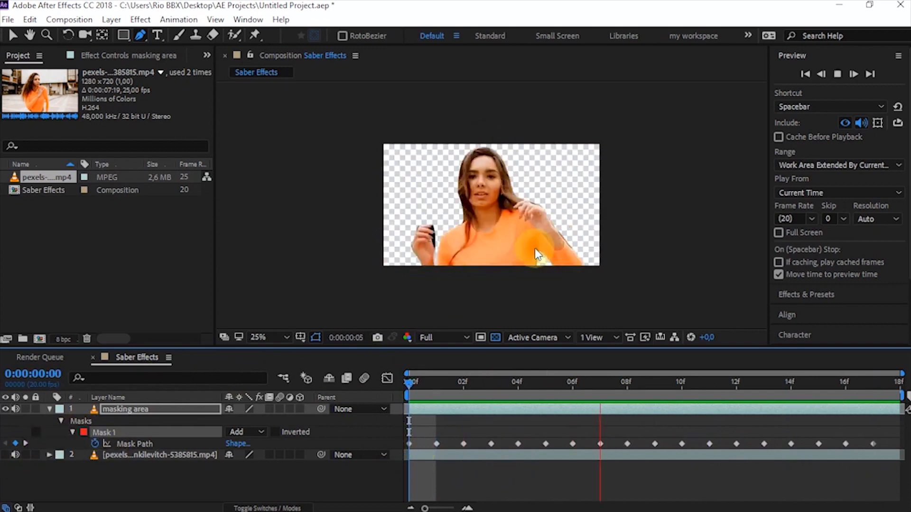
pyautogui.moveTo(443, 383)
pyautogui.mouseDown()
pyautogui.moveTo(396, 383)
pyautogui.moveTo(442, 383)
pyautogui.mouseUp()
pyautogui.hotkey('ctrl', 's')
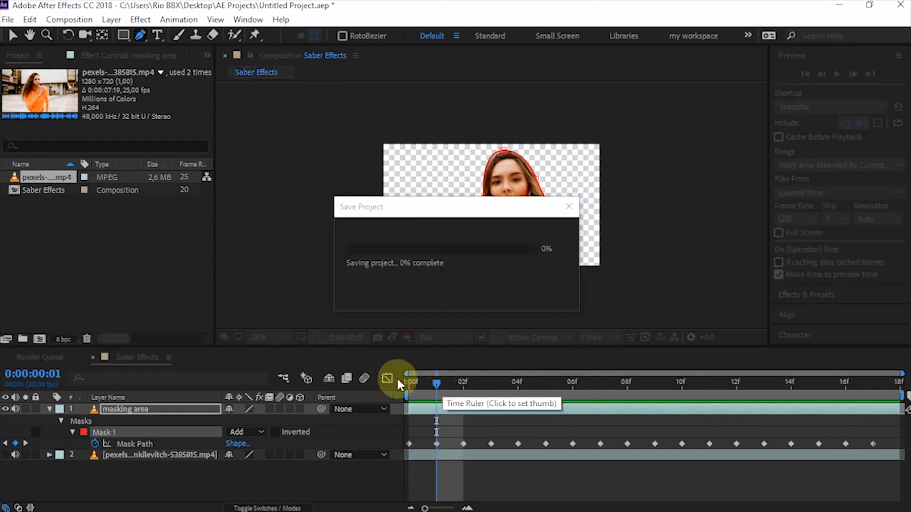
# Find the Saber effect, apply it to the masking area layer, and make the original video layer visible again.
pyautogui.scroll(-3, 894, 209)
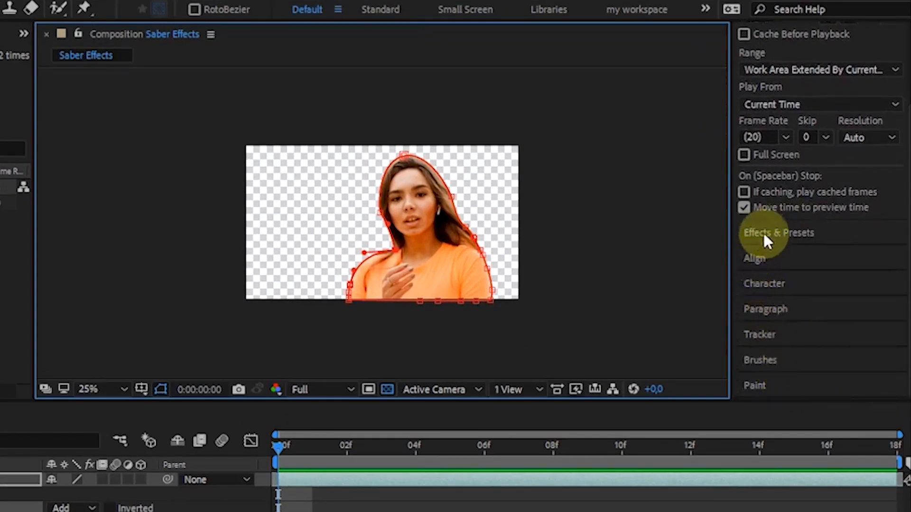
pyautogui.click(761, 240)
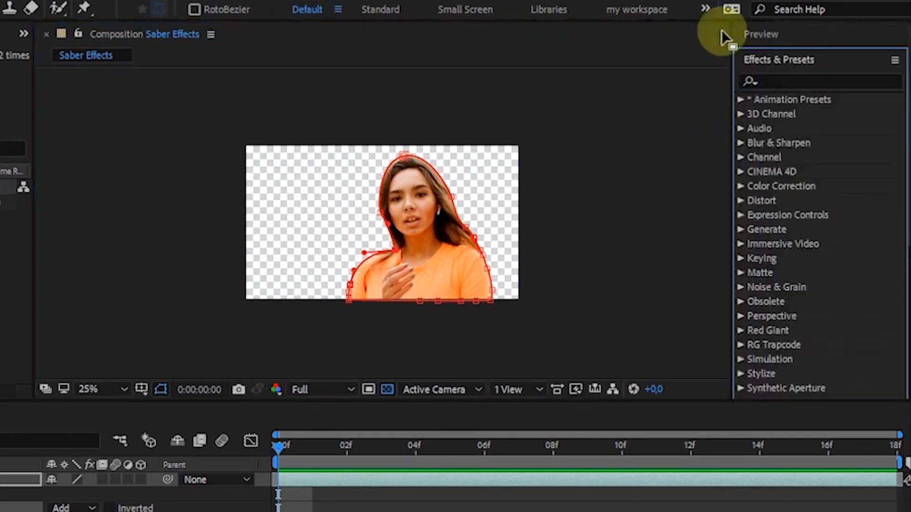
pyautogui.click(783, 81)
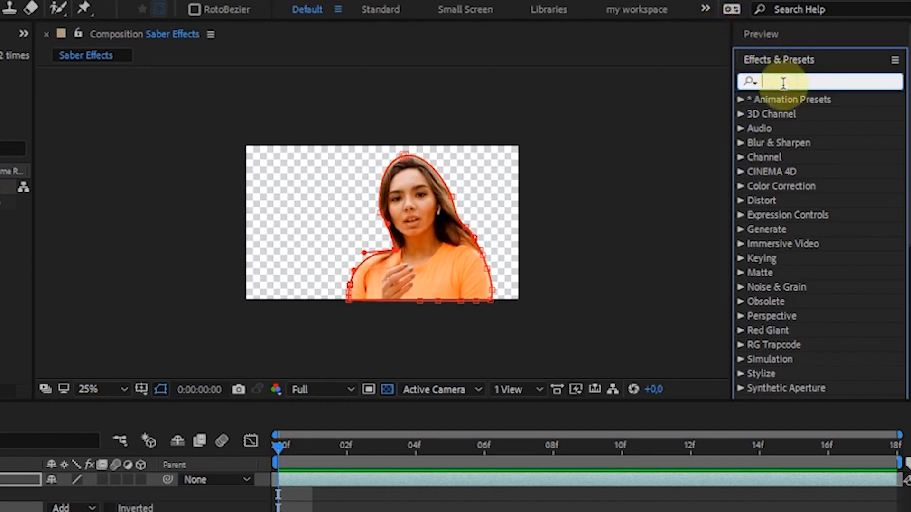
pyautogui.write('saber')
pyautogui.press('Return')
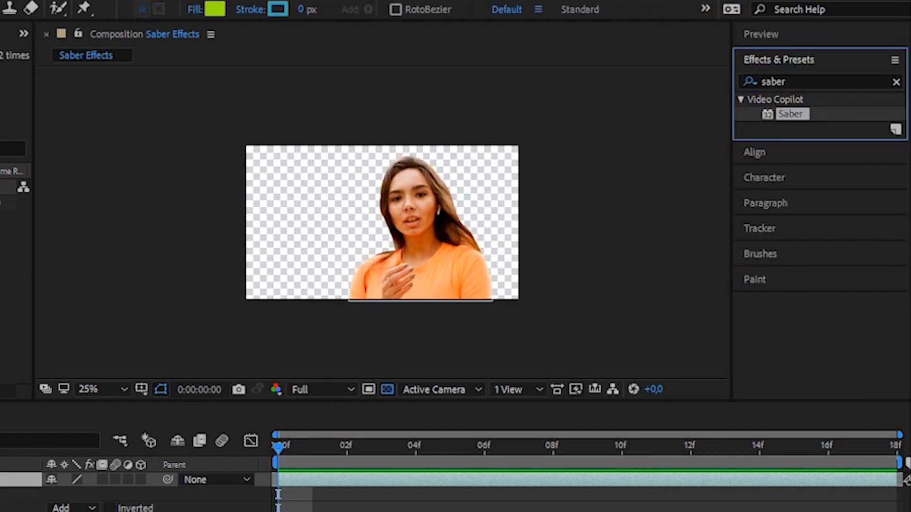
pyautogui.moveTo(790, 114); pyautogui.dragTo(19, 479)
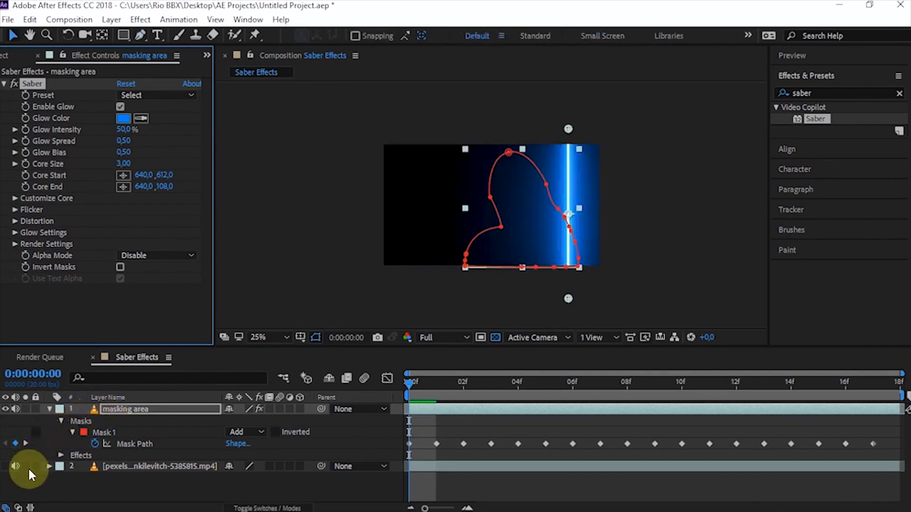
pyautogui.click(6, 466)
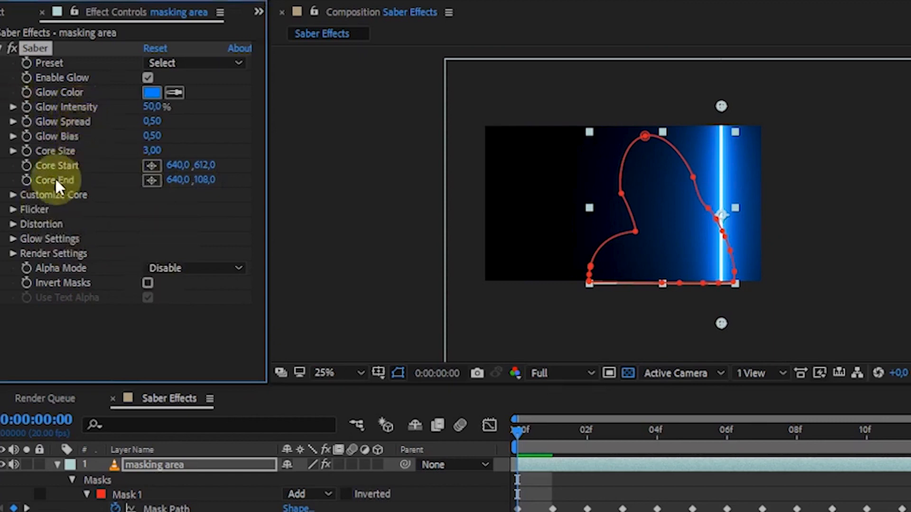
# Set Saber's core type to Layer Masks in the core customization settings and bring the alpha options into view.
pyautogui.click(15, 193)
pyautogui.scroll(-1, 88, 218)
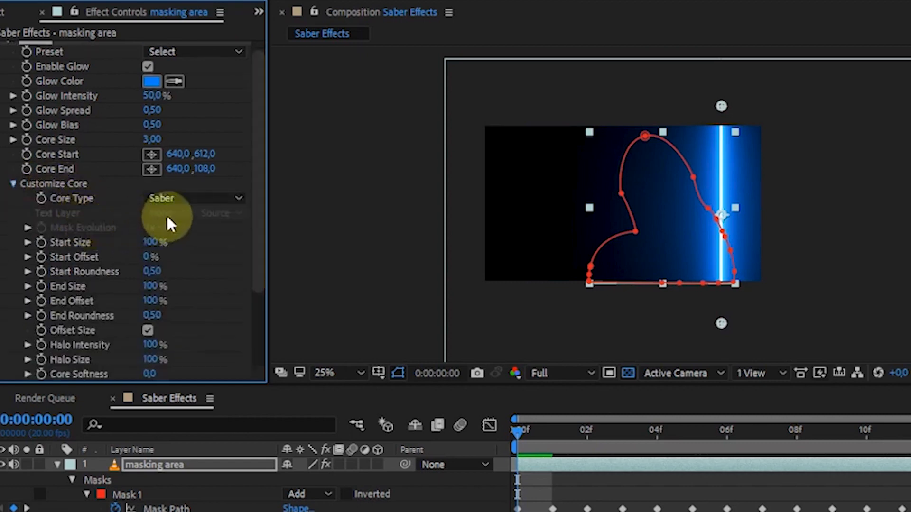
pyautogui.click(169, 197)
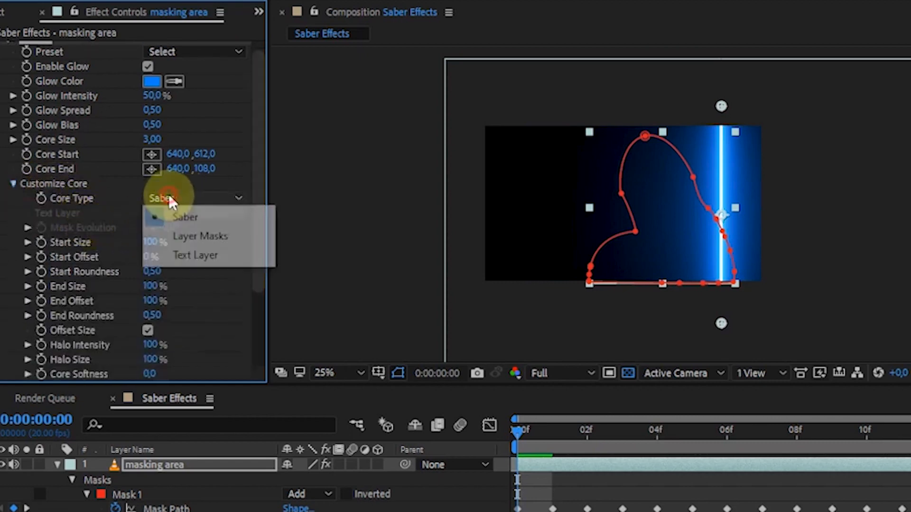
pyautogui.click(190, 237)
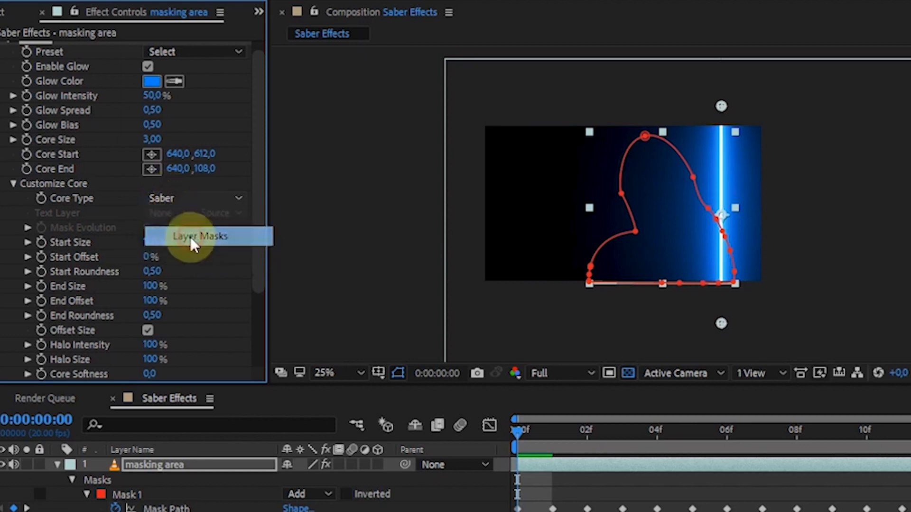
pyautogui.moveTo(260, 193); pyautogui.dragTo(260, 308)
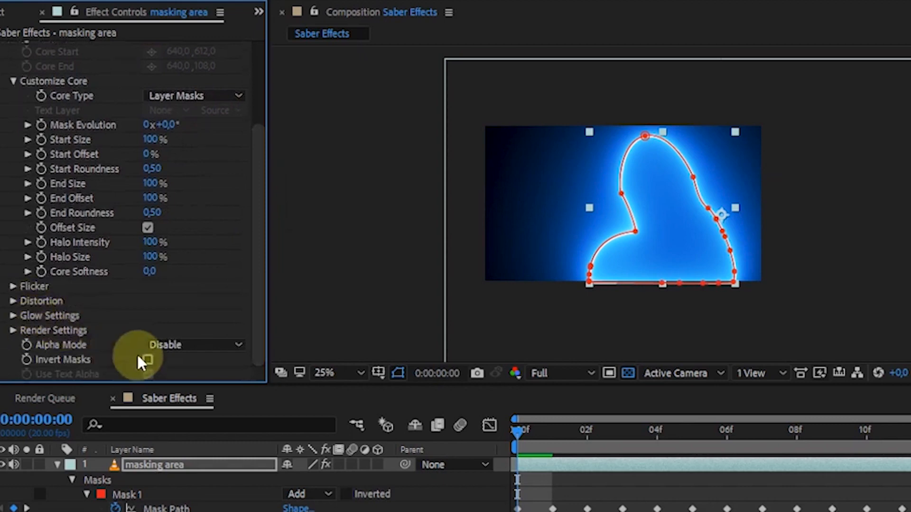
# Set Saber's Composite Settings to Transparent in the render settings so the footage shows behind the glow.
pyautogui.click(13, 330)
pyautogui.scroll(-3, 10, 328)
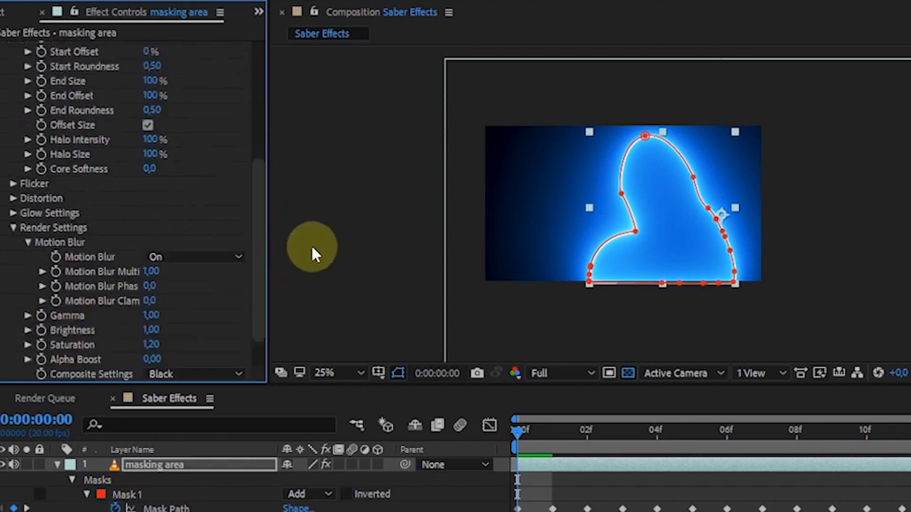
pyautogui.moveTo(258, 264); pyautogui.dragTo(251, 298)
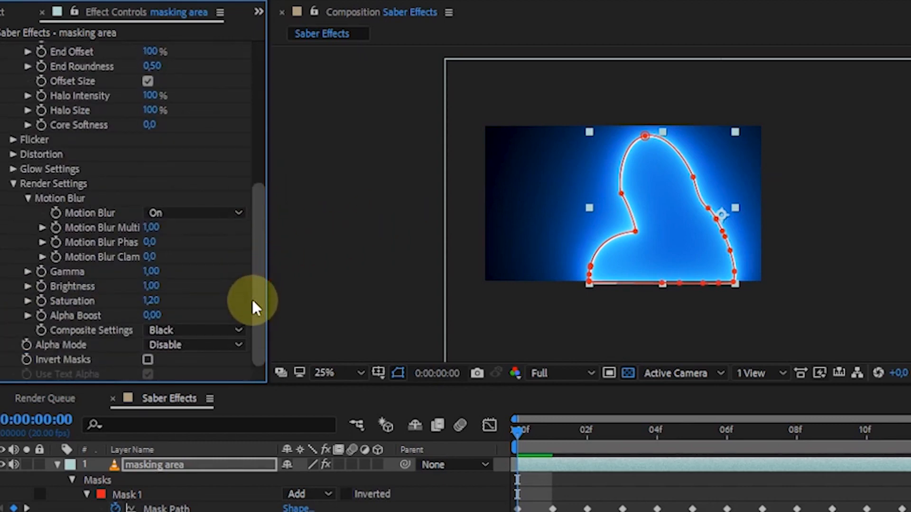
pyautogui.click(164, 329)
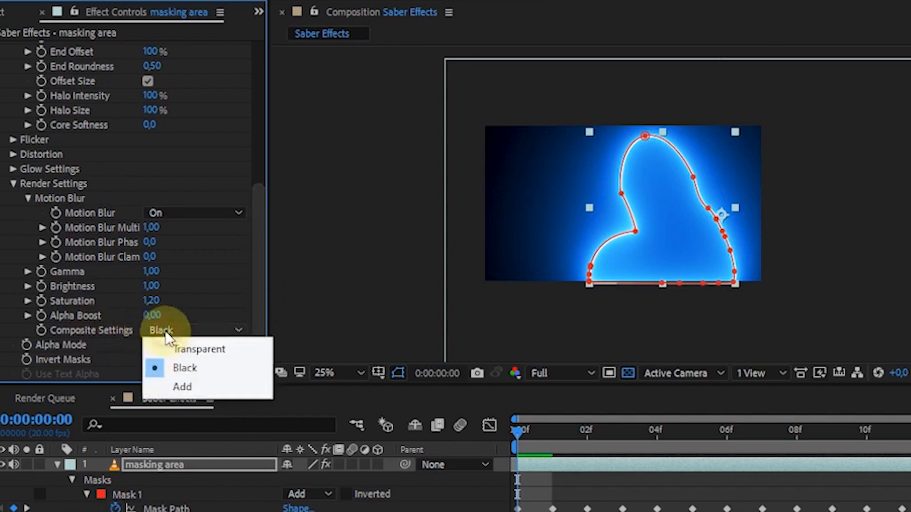
pyautogui.click(186, 349)
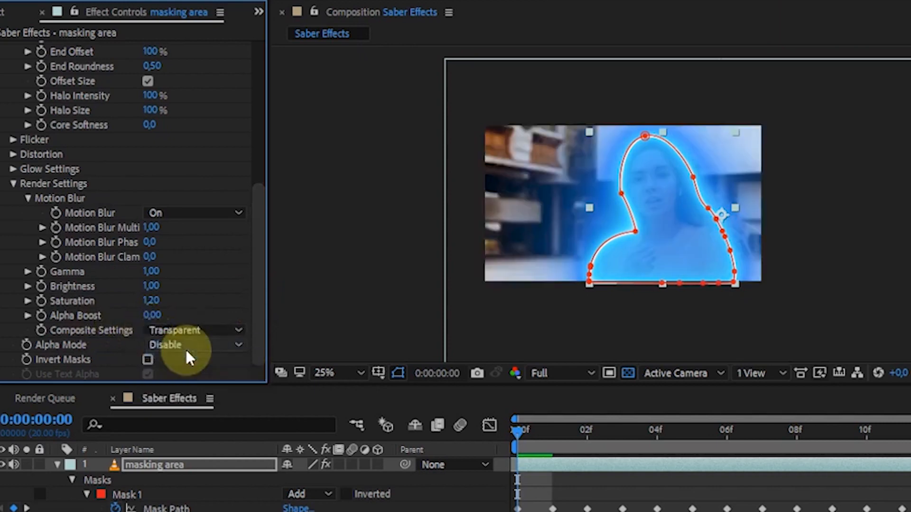
# Reduce Saber's Glow Intensity to 40%, trying 45% first.
pyautogui.moveTo(260, 283); pyautogui.dragTo(257, 119)
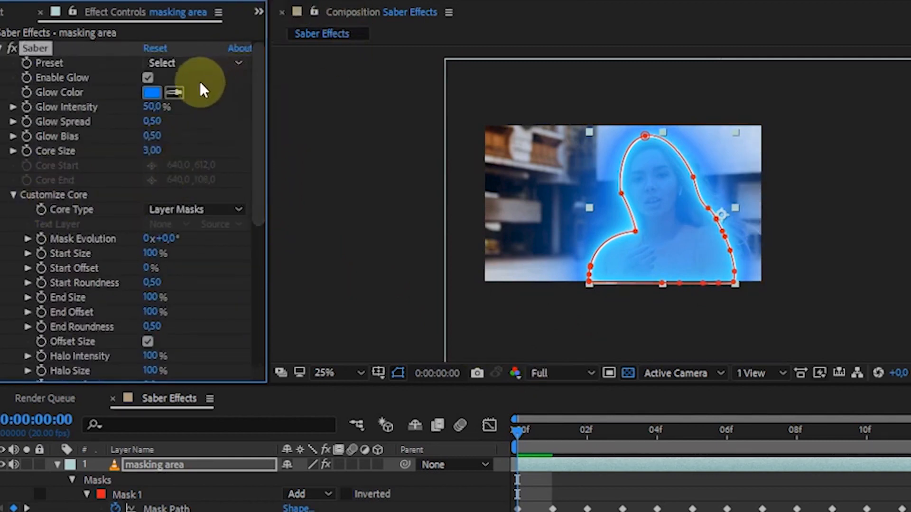
pyautogui.moveTo(154, 108)
pyautogui.mouseDown()
pyautogui.moveTo(130, 104)
pyautogui.moveTo(145, 113)
pyautogui.mouseUp()
pyautogui.click(153, 108)
pyautogui.write('45')
pyautogui.press('Return')
pyautogui.click(151, 109)
pyautogui.write('40')
pyautogui.press('Return')
# Try lower Glow Spread values of 0,29 and 0,15, and undo the changes.
pyautogui.moveTo(150, 125); pyautogui.dragTo(107, 125)
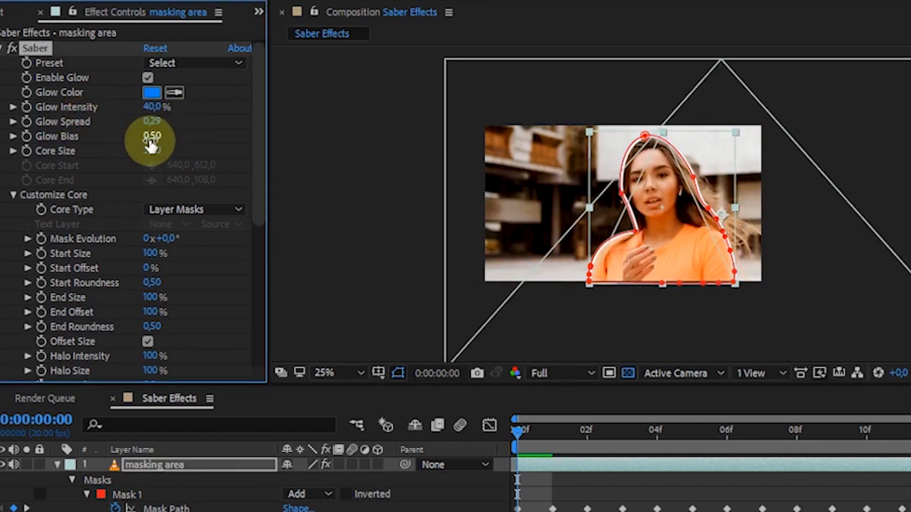
pyautogui.click(153, 122)
pyautogui.write('0,15')
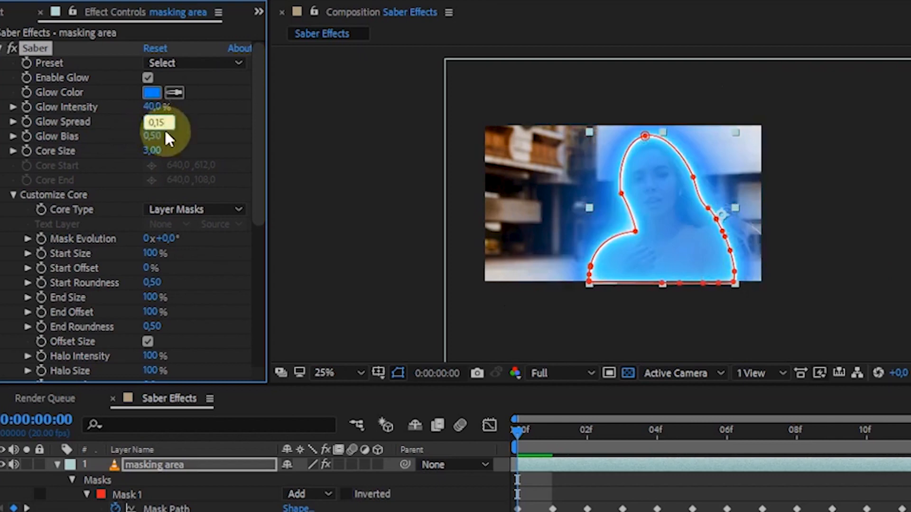
pyautogui.click(322, 274)
pyautogui.hotkey('ctrl', 'z')
pyautogui.hotkey('ctrl', 'z')
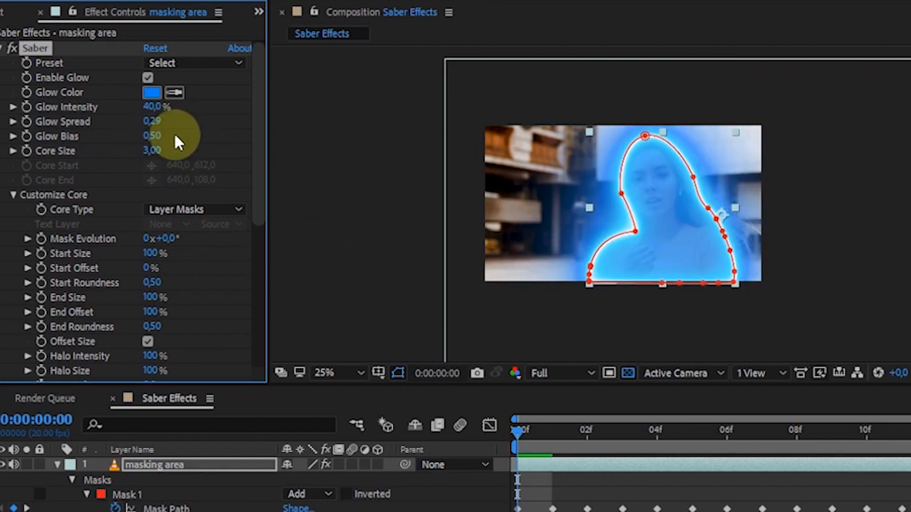
# Set Saber's Glow Spread to 0,30, Glow Bias to 0,10 and Core Size to 2,00.
pyautogui.moveTo(155, 140); pyautogui.dragTo(148, 138)
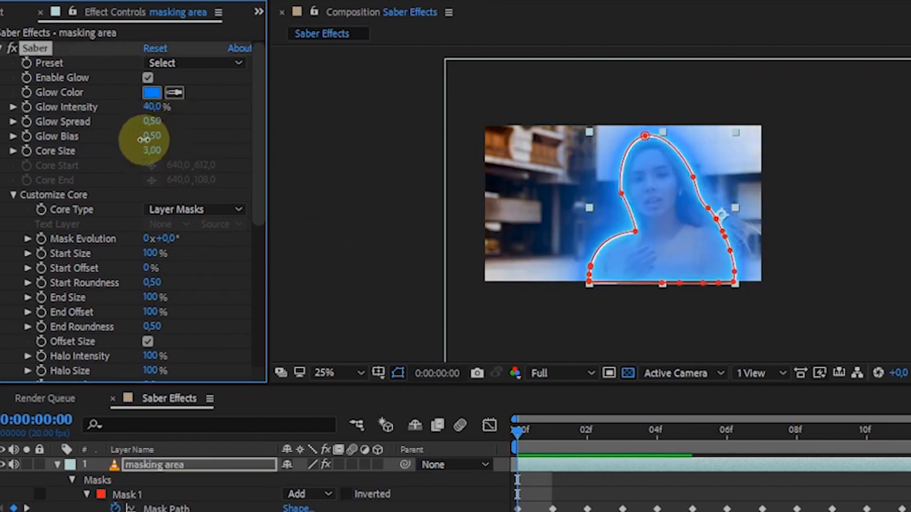
pyautogui.click(152, 121)
pyautogui.write('0,20')
pyautogui.press('Return')
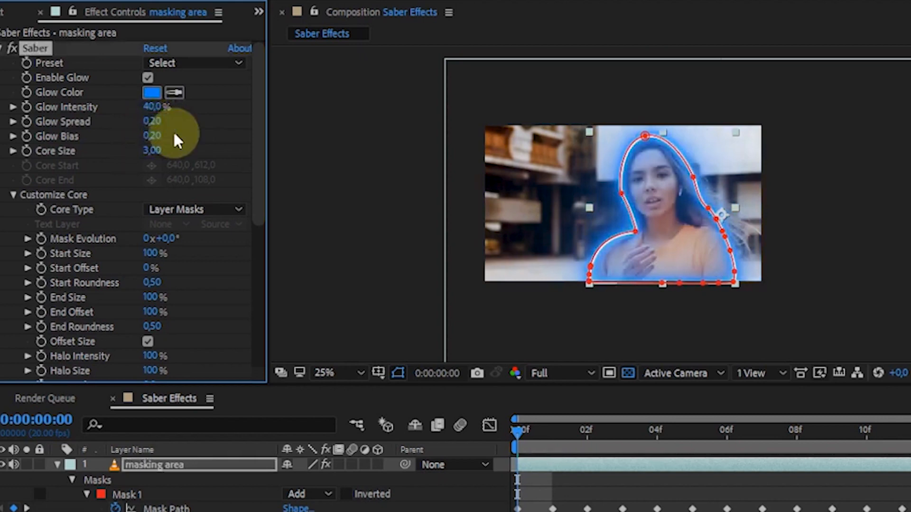
pyautogui.click(544, 324)
pyautogui.click(619, 197)
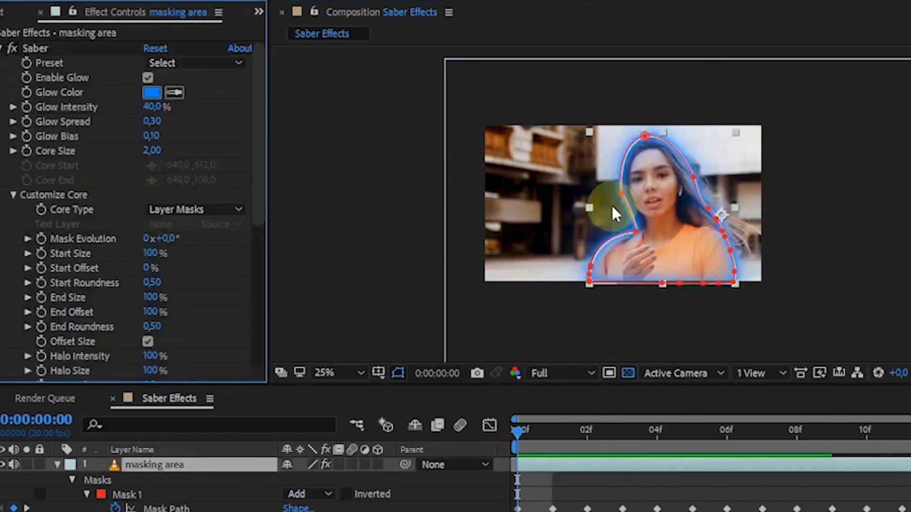
pyautogui.click(676, 301)
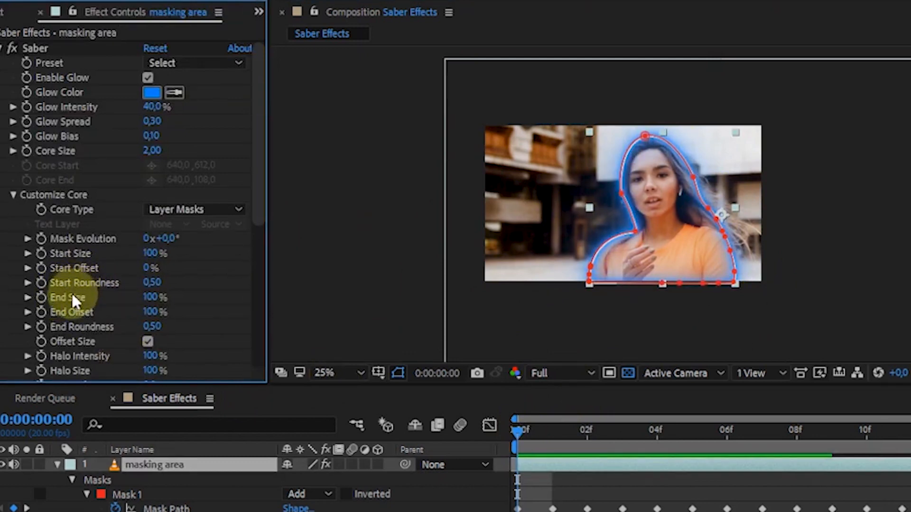
# Enable keyframing for Saber's Start Offset and End Offset at frame 0 and reveal the masking area layer's keyframed properties.
pyautogui.click(40, 268)
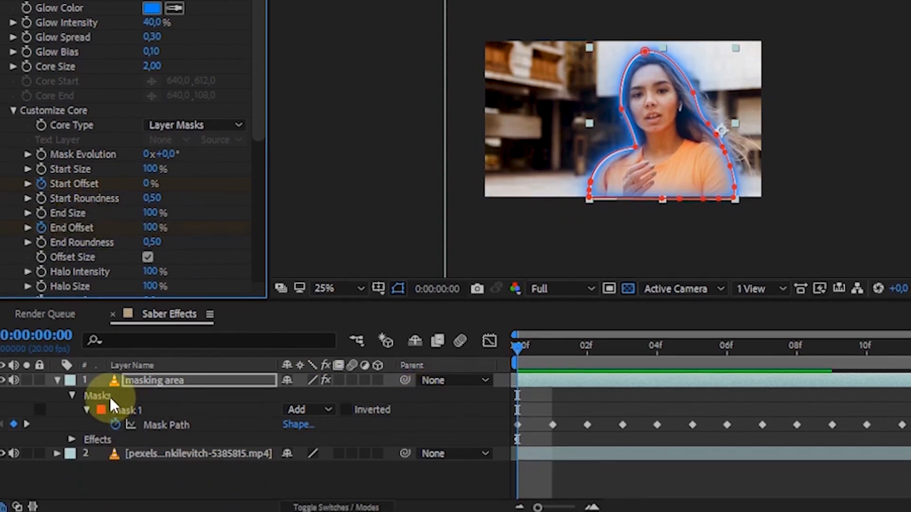
pyautogui.press('u')
pyautogui.press('u')
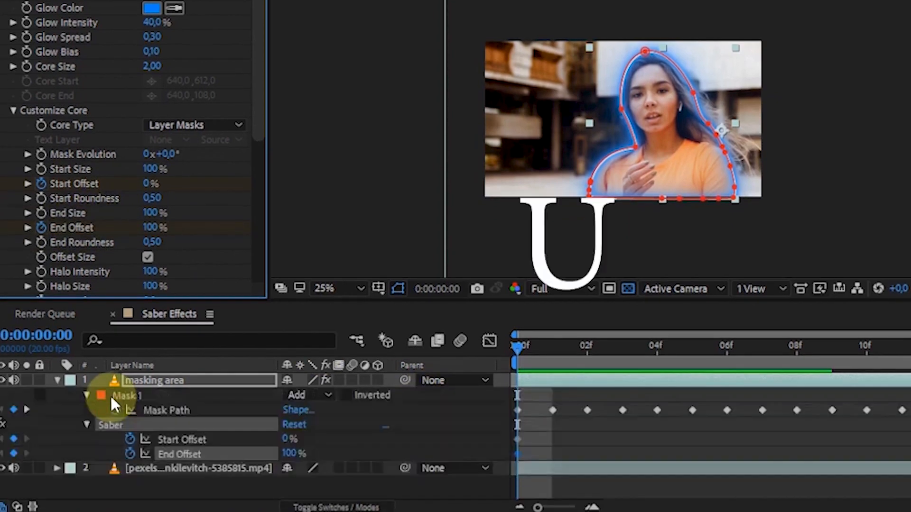
pyautogui.click(119, 422)
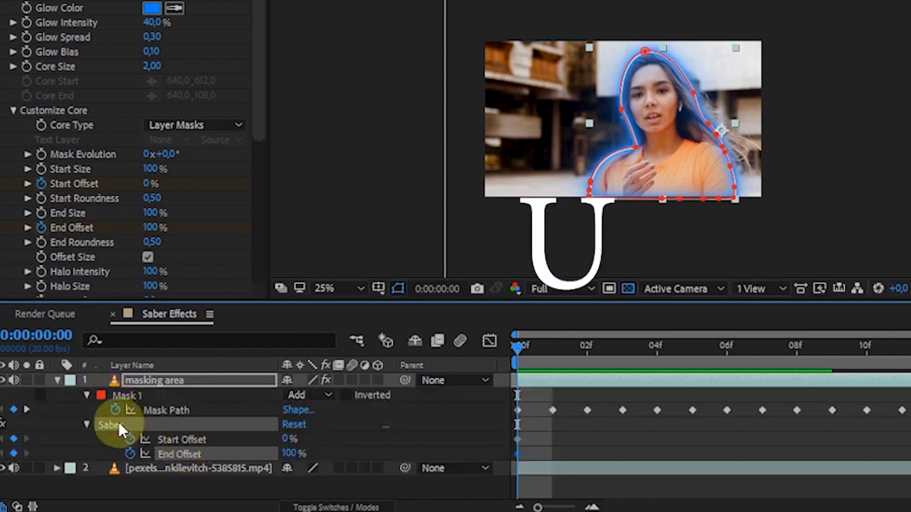
pyautogui.click(518, 438)
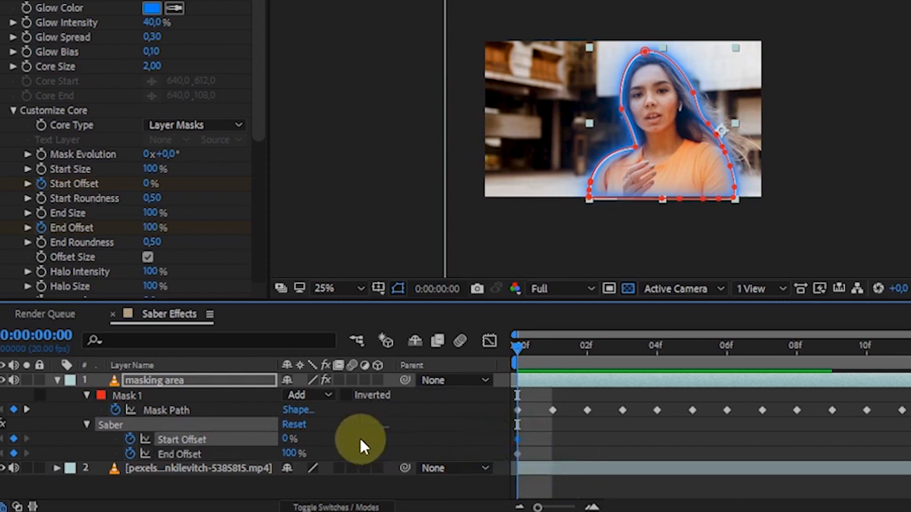
# Set End Offset to 0% at frame 0, and keyframe both Start Offset and End Offset at 100% on frame 10.
pyautogui.moveTo(290, 454); pyautogui.dragTo(112, 460)
pyautogui.moveTo(526, 360); pyautogui.dragTo(857, 379)
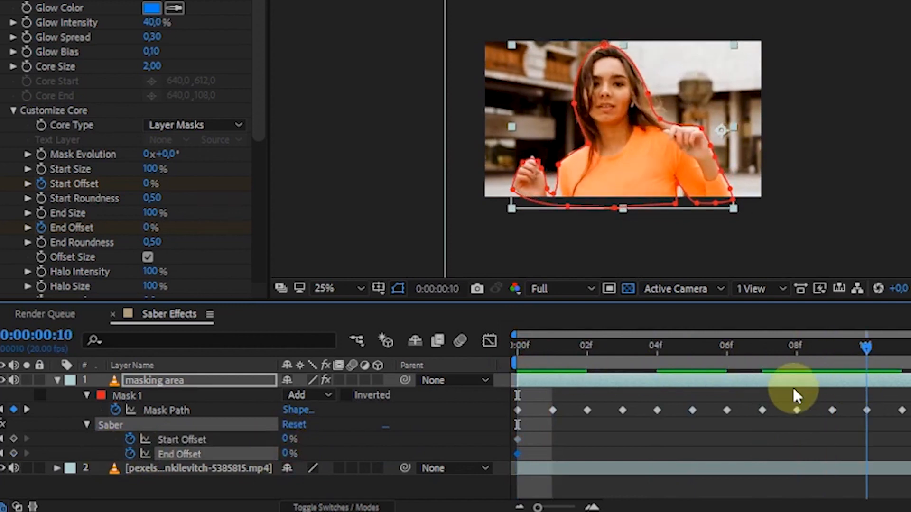
pyautogui.moveTo(289, 439); pyautogui.dragTo(502, 429)
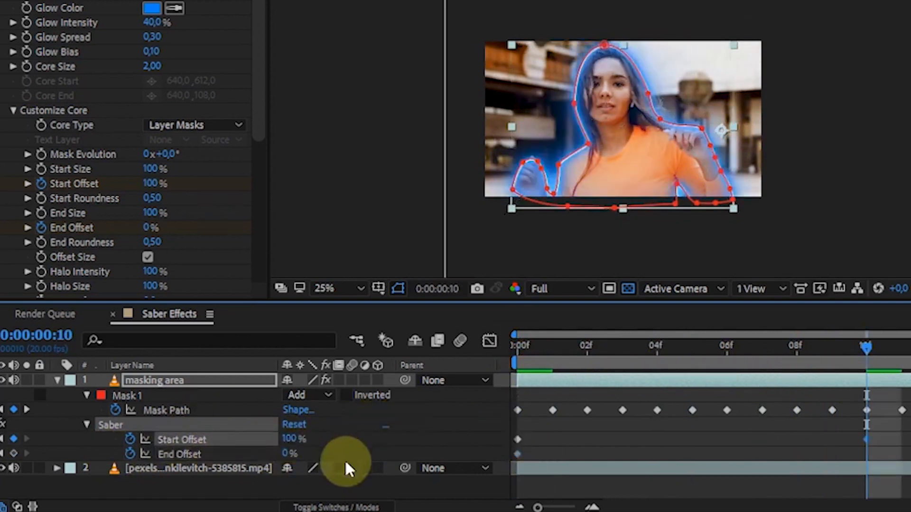
pyautogui.moveTo(285, 455); pyautogui.dragTo(692, 481)
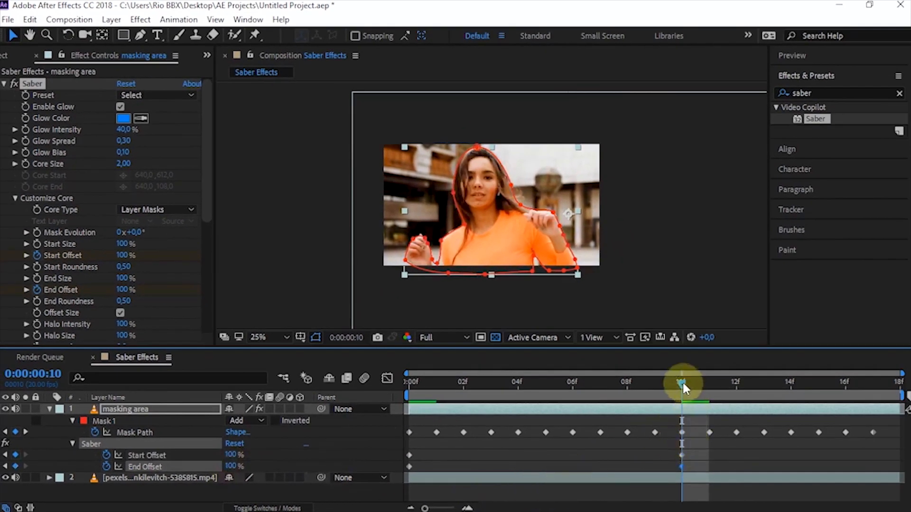
# Delay the two Start Offset keyframes relative to the End Offset keyframes and preview the animation from the first frame.
pyautogui.moveTo(691, 448); pyautogui.dragTo(513, 462)
pyautogui.click(409, 455)
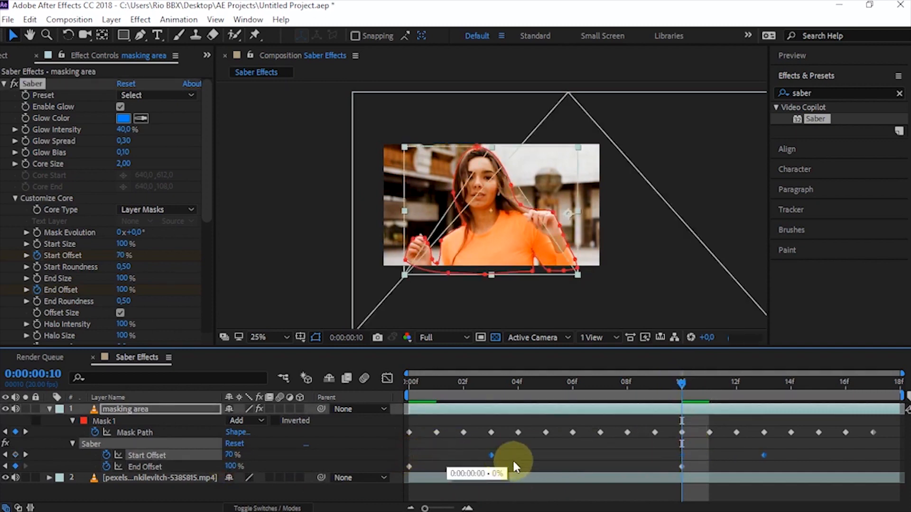
pyautogui.click(408, 382)
pyautogui.click(414, 426)
pyautogui.press('space')
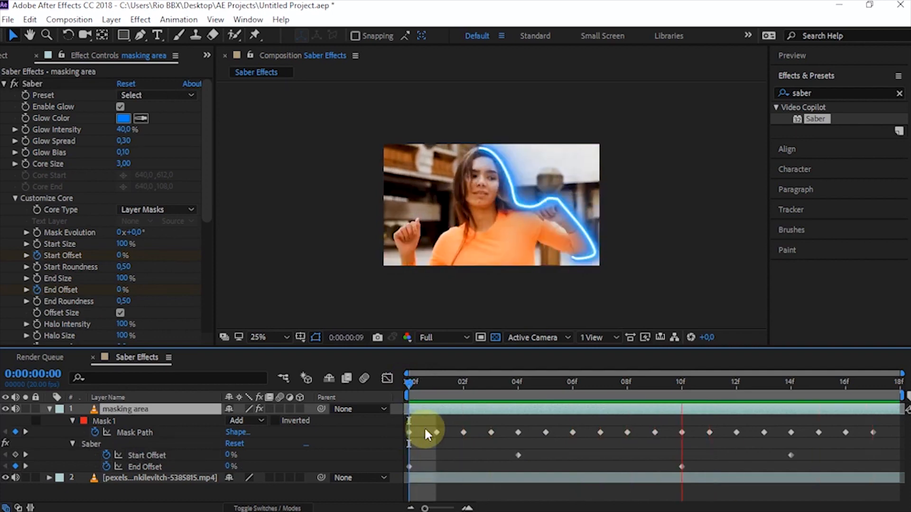
pyautogui.press('space')
# Shift all keyframes two frames forward, placing Start Offset at frames 5 and 15 and End Offset at frames 2 and 12.
pyautogui.click(406, 382)
pyautogui.moveTo(406, 449); pyautogui.dragTo(586, 467)
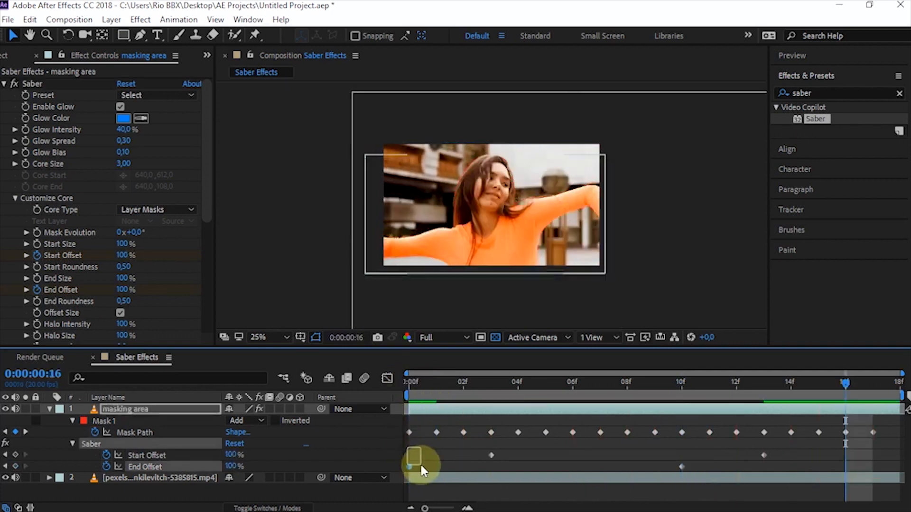
pyautogui.keyDown('shift'); pyautogui.click(491, 455); pyautogui.keyUp('shift')
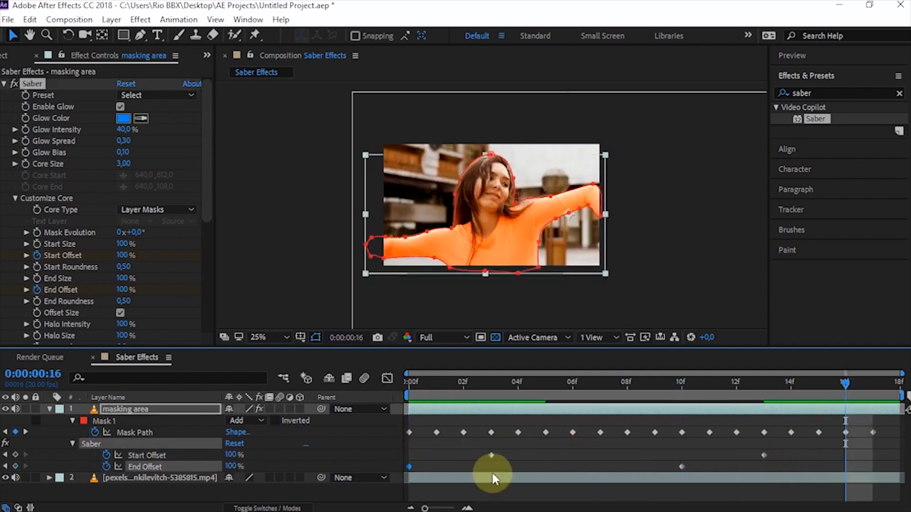
pyautogui.moveTo(649, 465); pyautogui.dragTo(409, 451)
pyautogui.moveTo(491, 455); pyautogui.dragTo(545, 454)
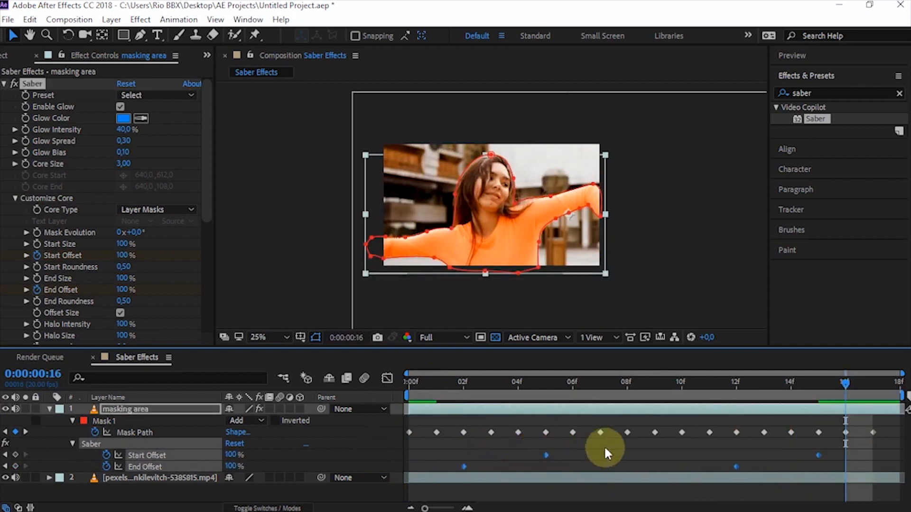
# Move the last Start Offset keyframe to frame 16 and the last End Offset keyframe to frame 13.
pyautogui.click(607, 447)
pyautogui.moveTo(818, 455); pyautogui.dragTo(845, 455)
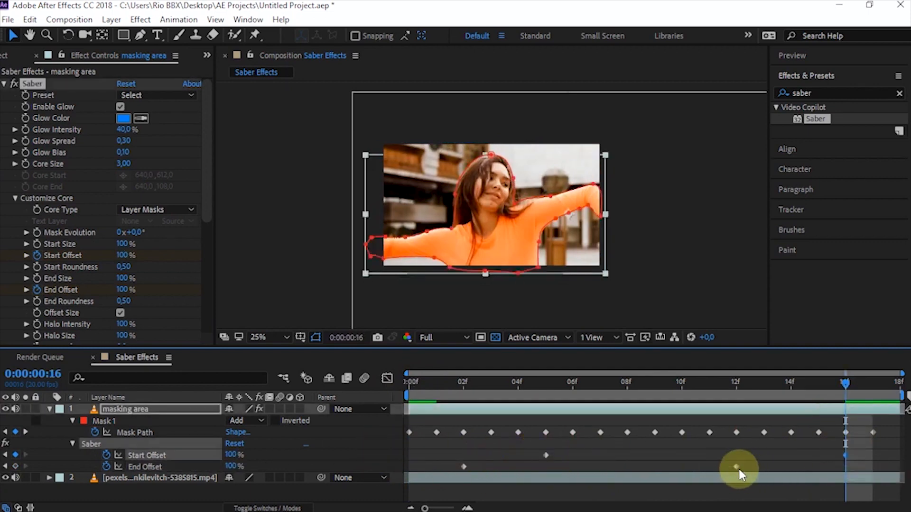
pyautogui.moveTo(736, 467); pyautogui.dragTo(764, 467)
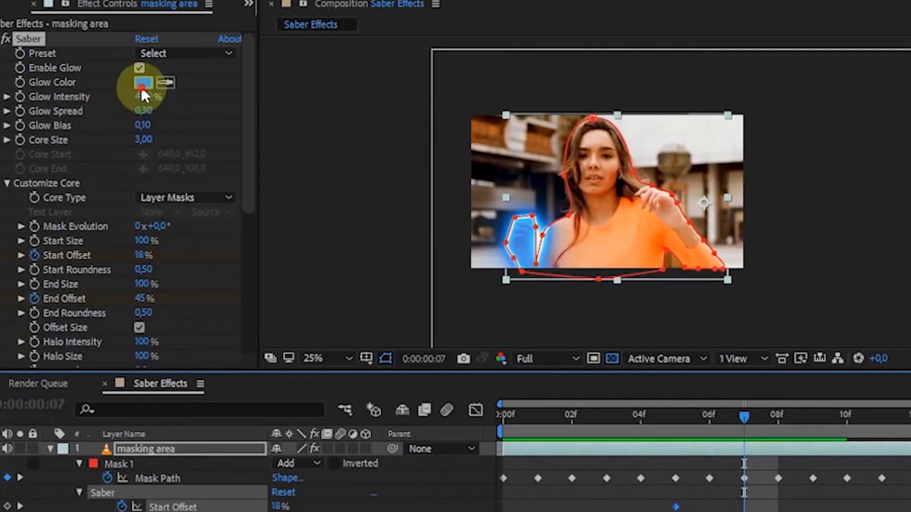
# Change Saber's glow color to red (FF0000) and check it at frame 12.
pyautogui.click(139, 90)
pyautogui.moveTo(272, 194); pyautogui.dragTo(268, 163)
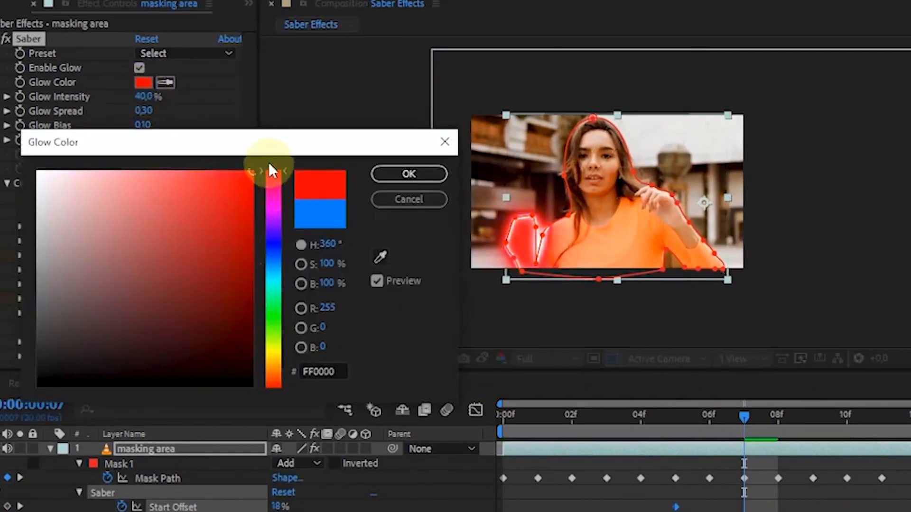
pyautogui.click(420, 180)
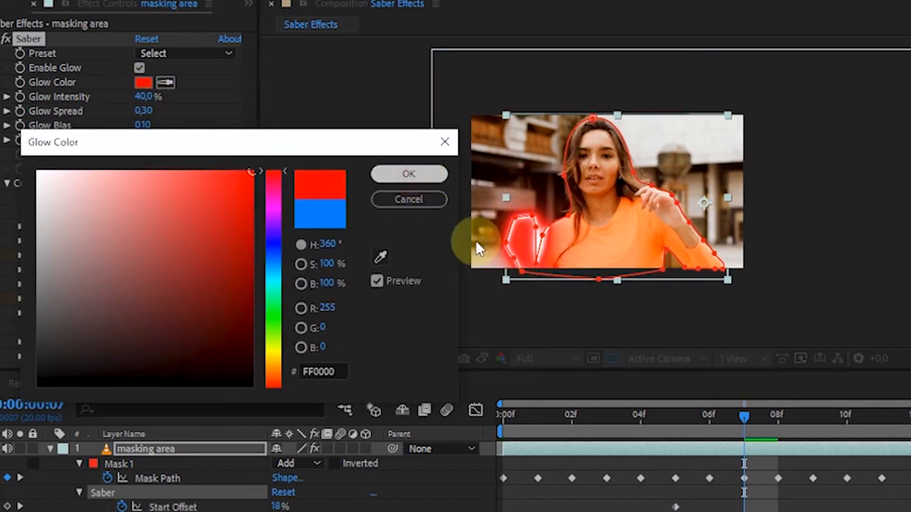
pyautogui.moveTo(807, 414); pyautogui.dragTo(908, 415)
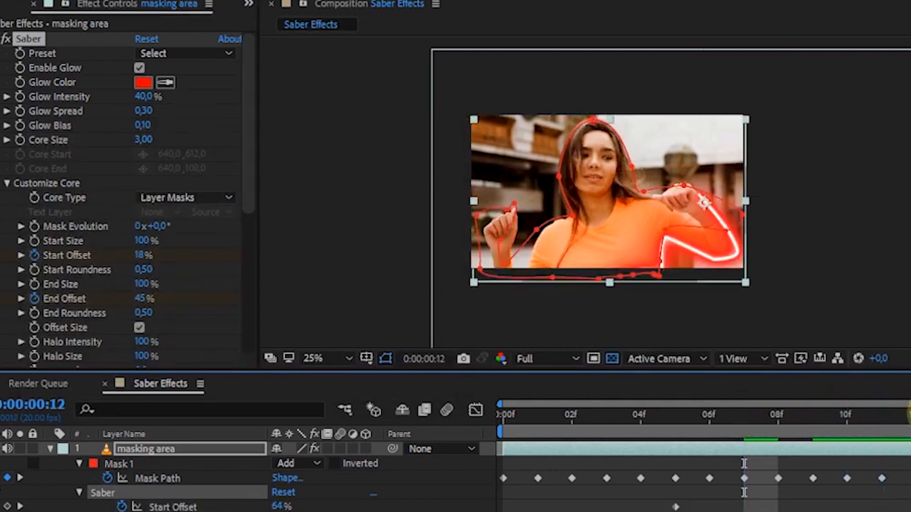
# Apply the Energize preset to Saber and check the glow at frame 7.
pyautogui.click(219, 123)
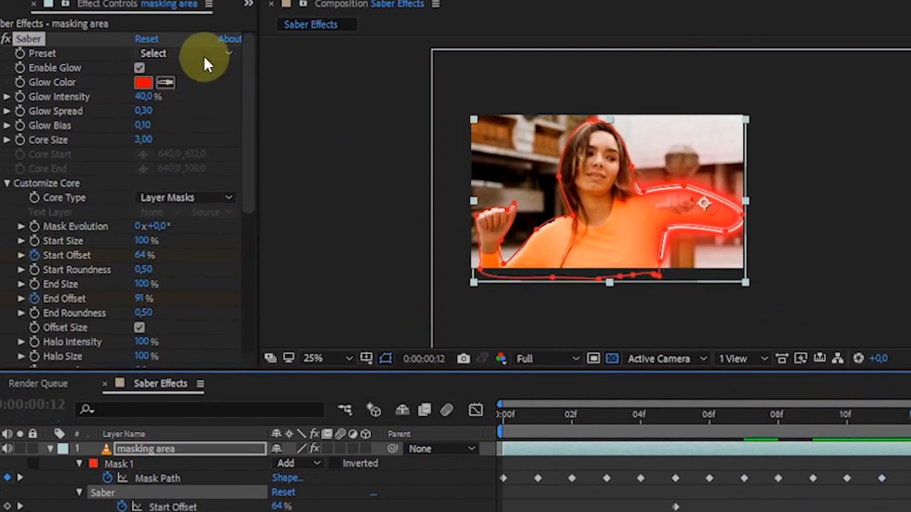
pyautogui.click(230, 53)
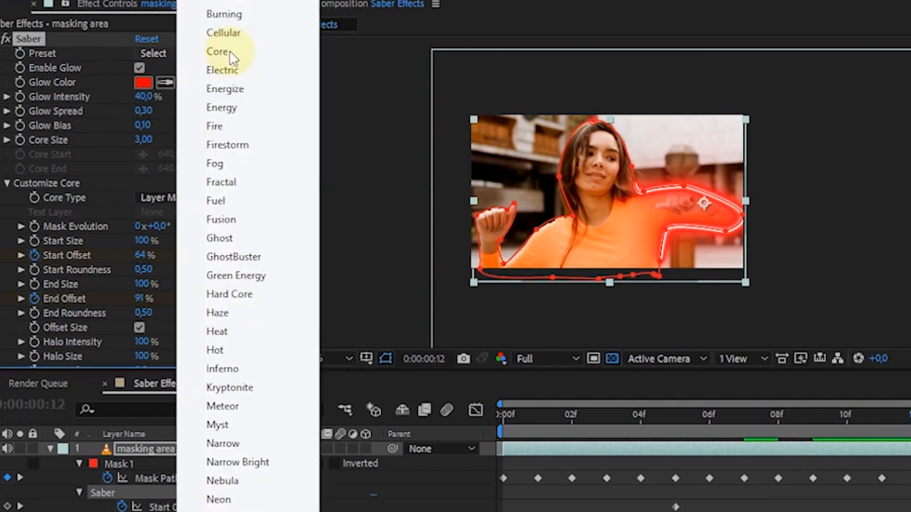
pyautogui.click(237, 88)
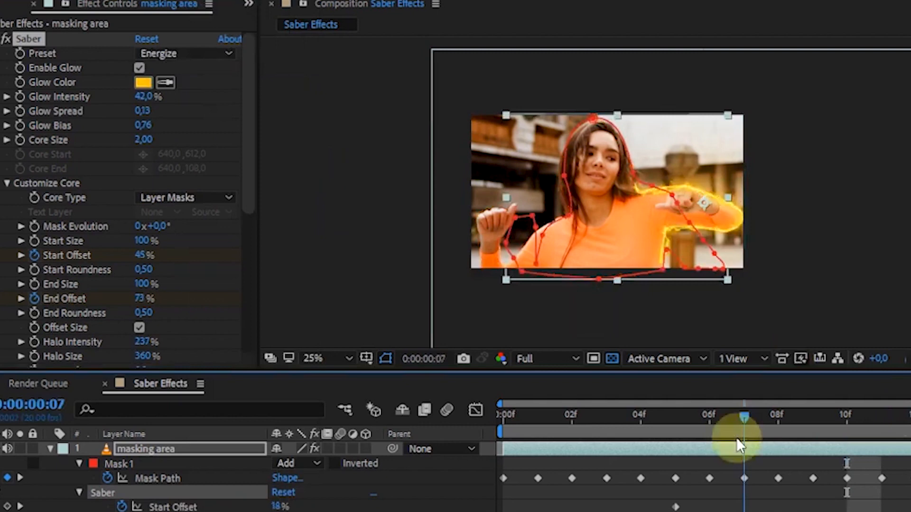
pyautogui.click(728, 423)
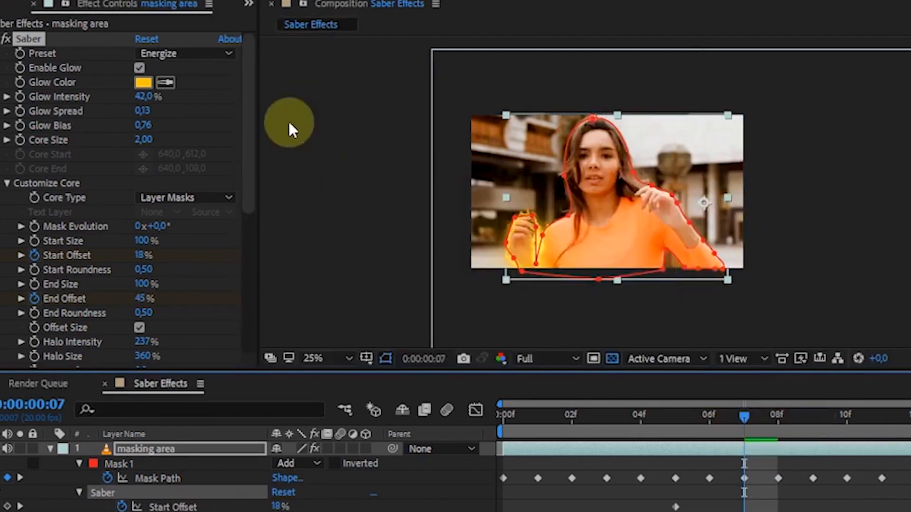
# Apply the GhostBuster preset to Saber and check the glow on other frames.
pyautogui.click(225, 54)
pyautogui.click(274, 256)
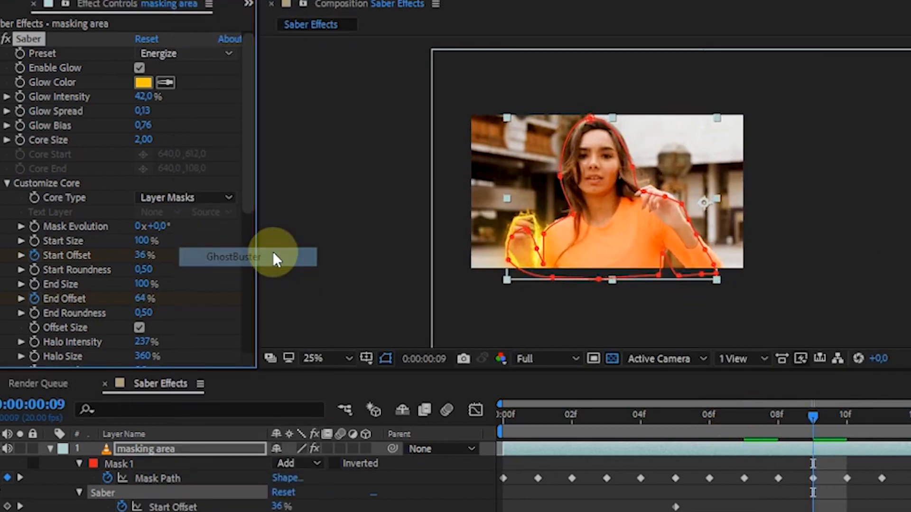
pyautogui.moveTo(813, 418); pyautogui.dragTo(762, 411)
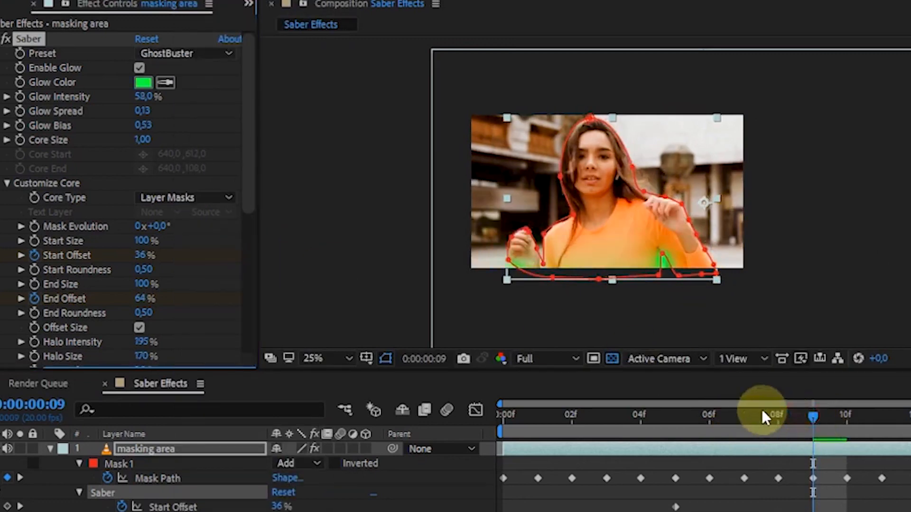
# Go to frame 15 and apply the Neon preset to the Saber effect on the masking area layer.
pyautogui.moveTo(629, 416); pyautogui.dragTo(909, 444)
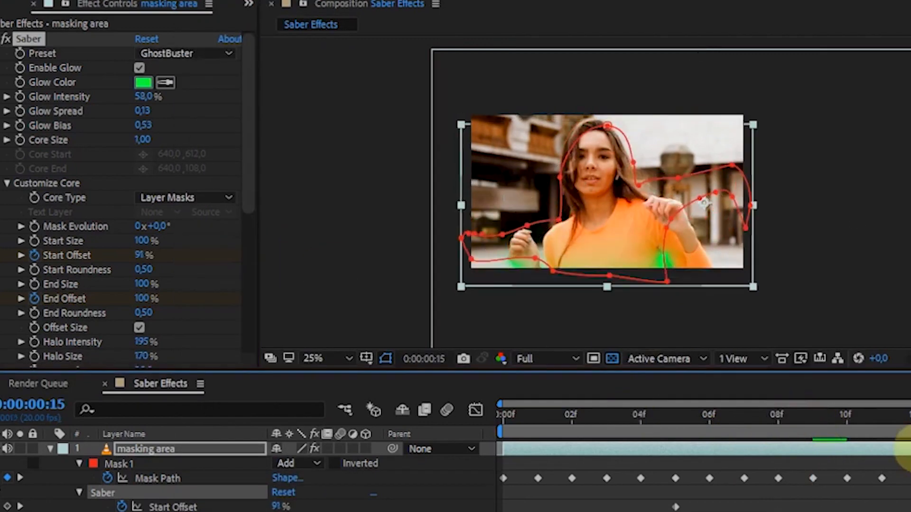
pyautogui.click(184, 54)
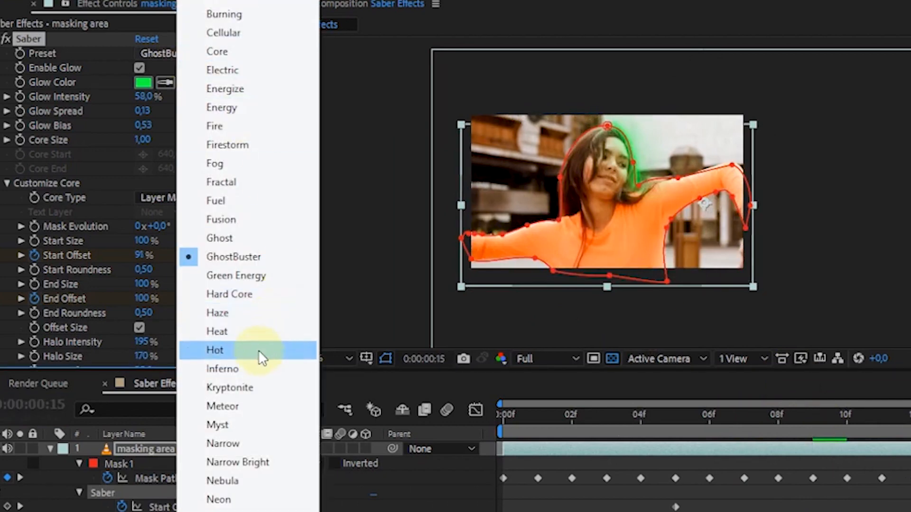
pyautogui.scroll(-5, 246, 256)
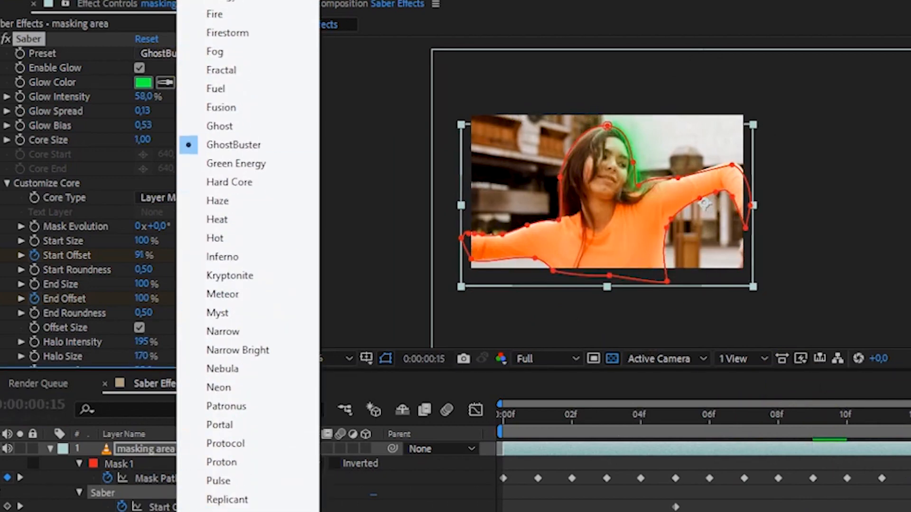
pyautogui.scroll(-2, 247, 256)
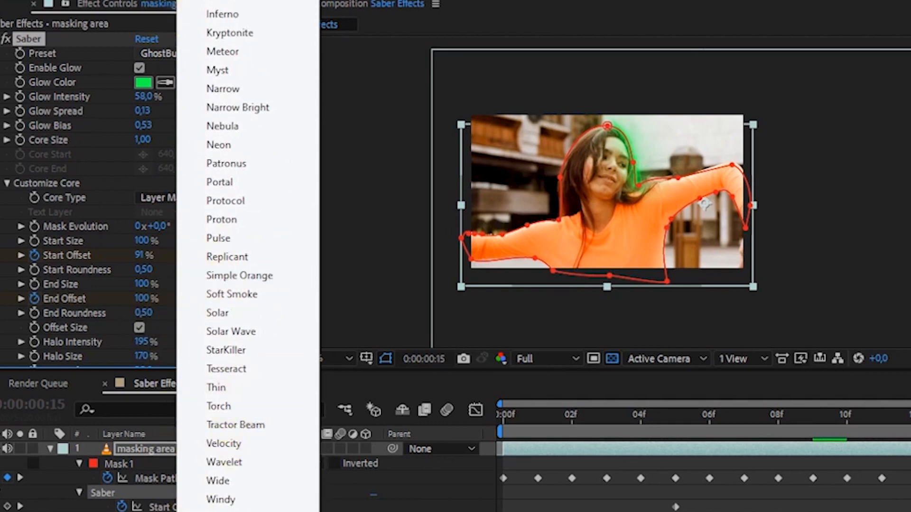
pyautogui.click(233, 144)
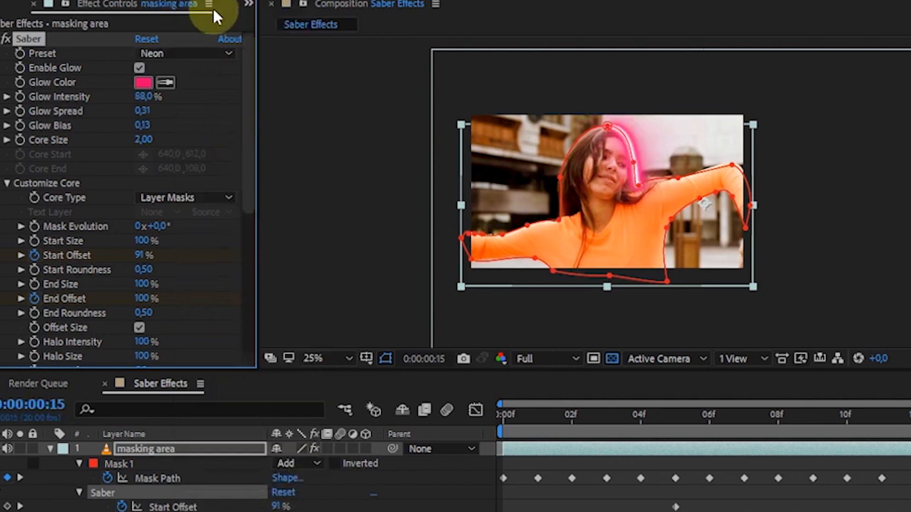
# Change Saber's preset on the masking area layer to Fire.
pyautogui.click(174, 53)
pyautogui.scroll(4, 237, 142)
pyautogui.scroll(3, 214, 10)
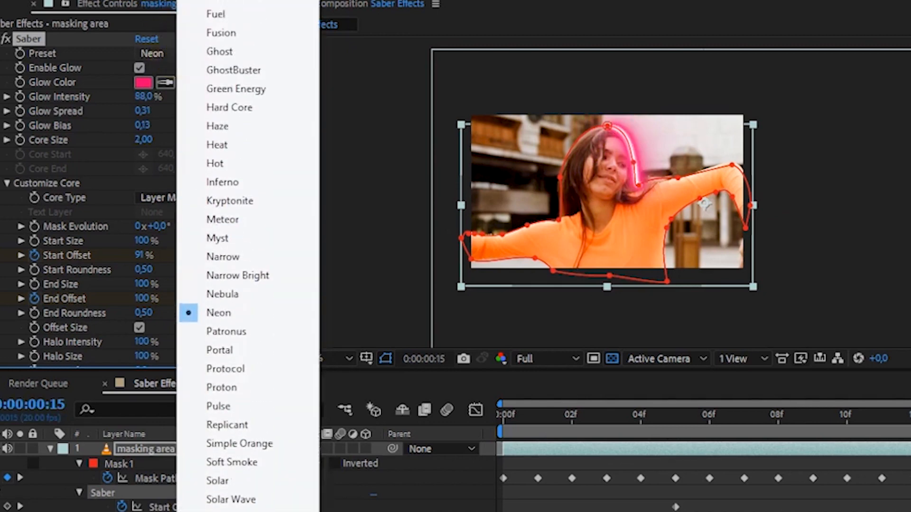
pyautogui.click(215, 15)
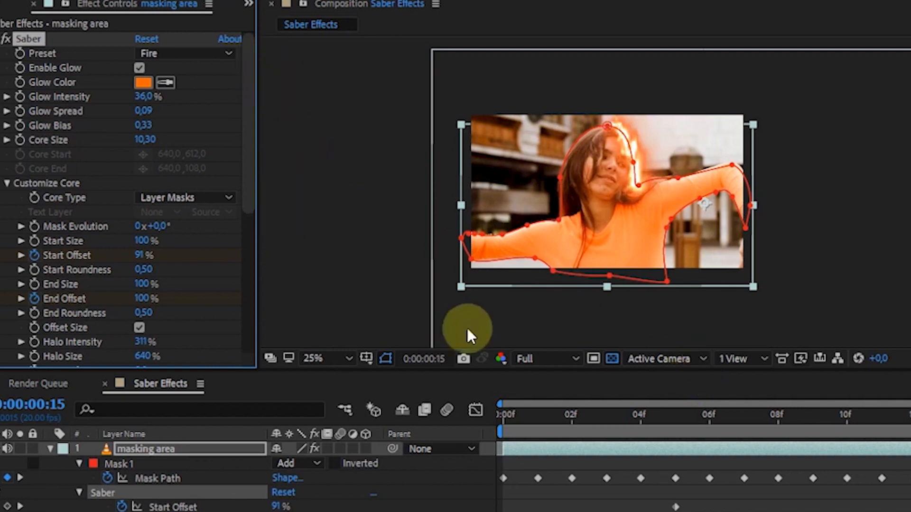
# Duplicate the masking area layer and apply the Electric preset to Saber on the copy.
pyautogui.click(136, 451)
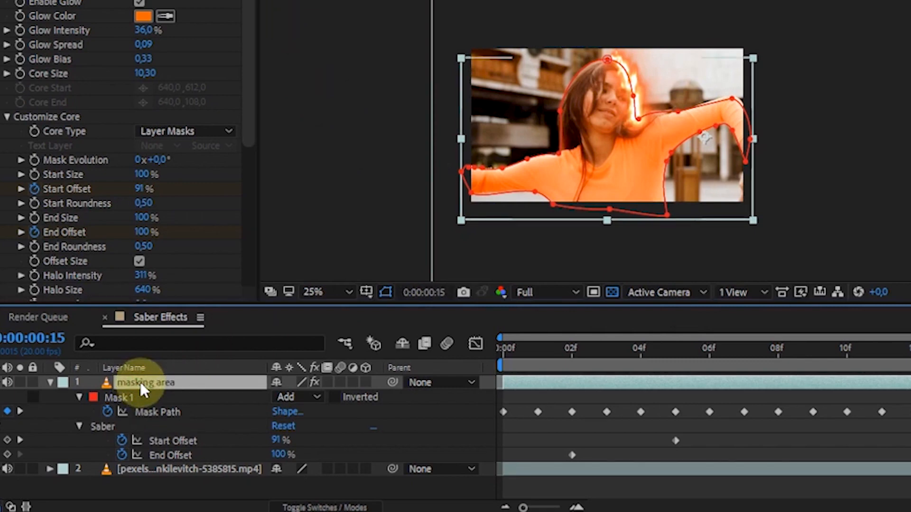
pyautogui.hotkey('ctrl', 'd')
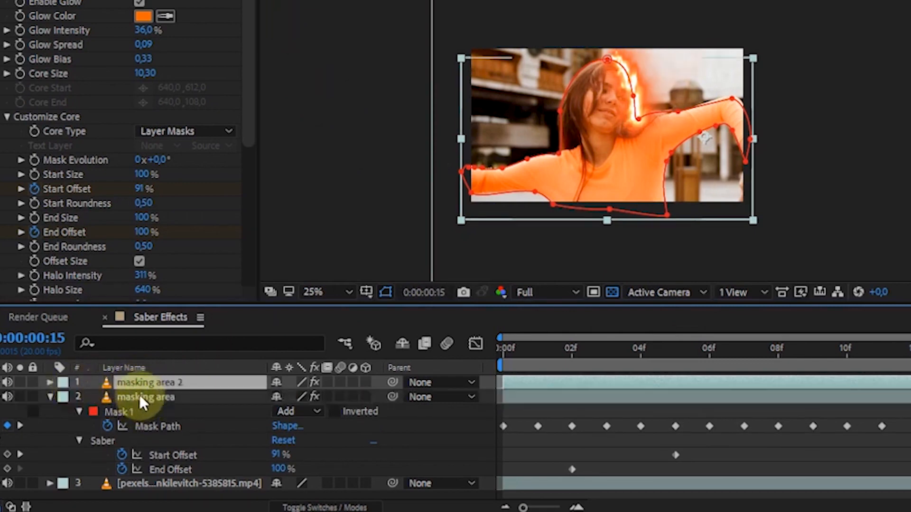
pyautogui.click(141, 396)
pyautogui.click(141, 381)
pyautogui.click(156, 42)
pyautogui.click(240, 120)
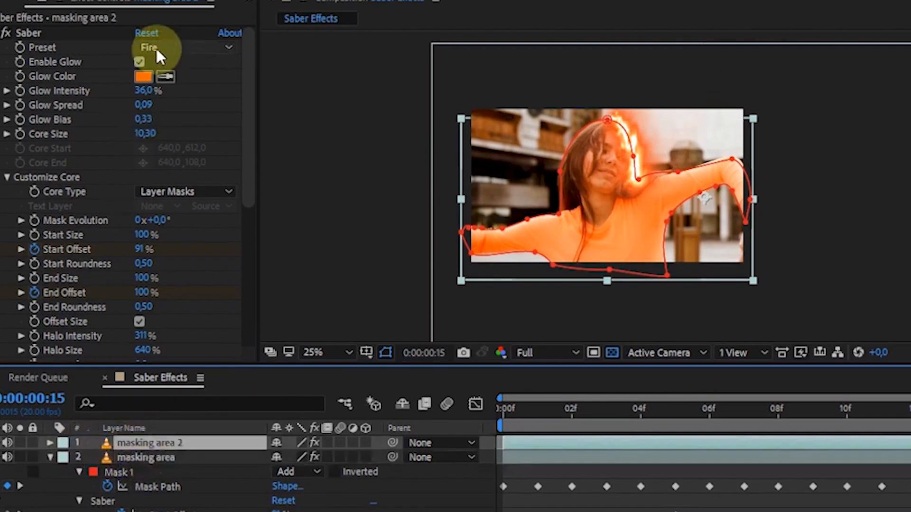
pyautogui.press('Return')
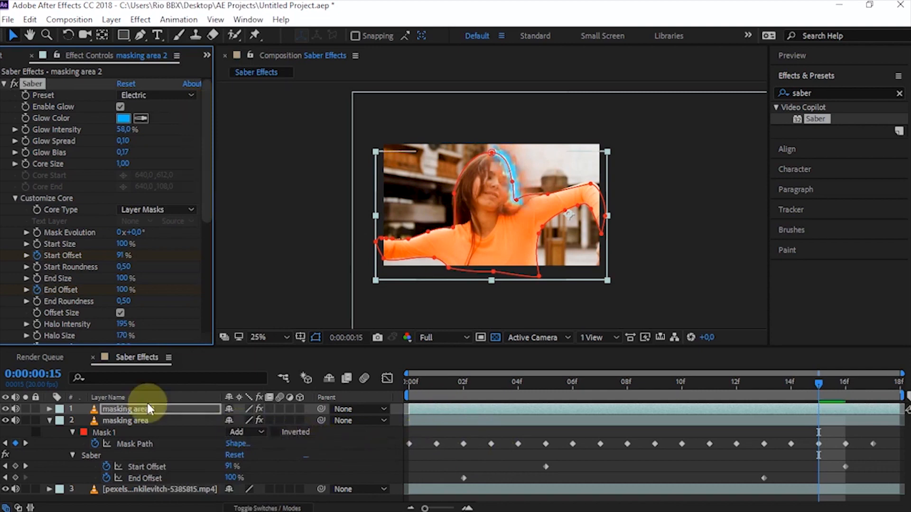
# Reveal the keyframes of masking area 2 and shift its Start Offset and End Offset keyframes two frames earlier.
pyautogui.press('u')
pyautogui.moveTo(451, 446); pyautogui.dragTo(864, 470)
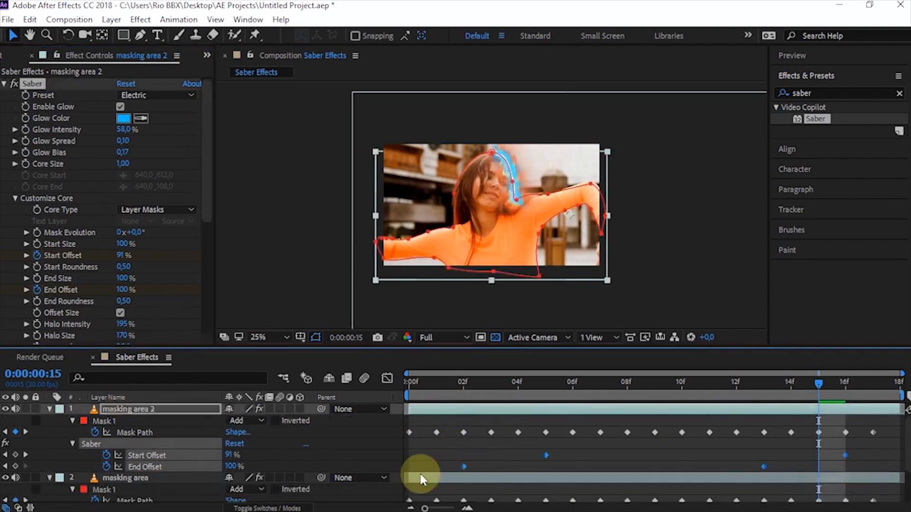
pyautogui.moveTo(546, 456); pyautogui.dragTo(481, 446)
# Shift the Start Offset and End Offset keyframes of the original masking area layer one frame later.
pyautogui.scroll(-3, 183, 454)
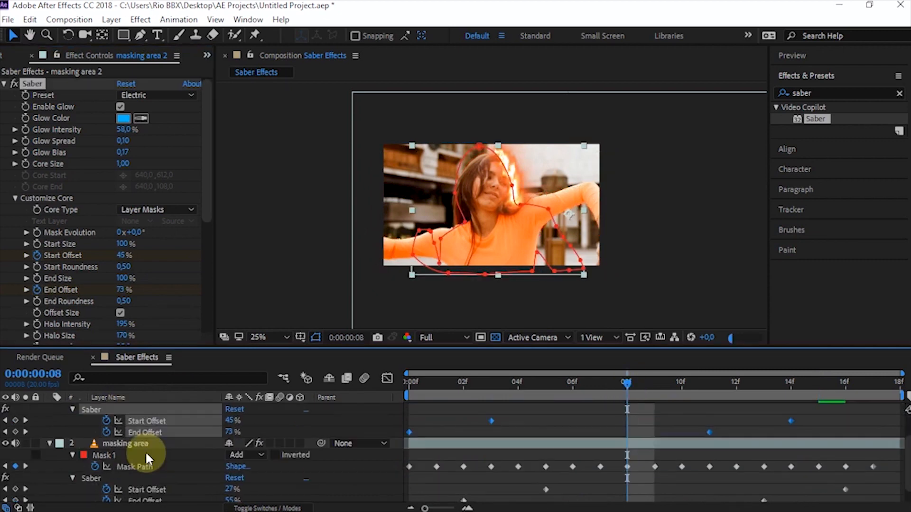
pyautogui.click(143, 446)
pyautogui.scroll(-1, 546, 456)
pyautogui.moveTo(458, 466); pyautogui.dragTo(867, 485)
pyautogui.hotkey('alt', 'Right')
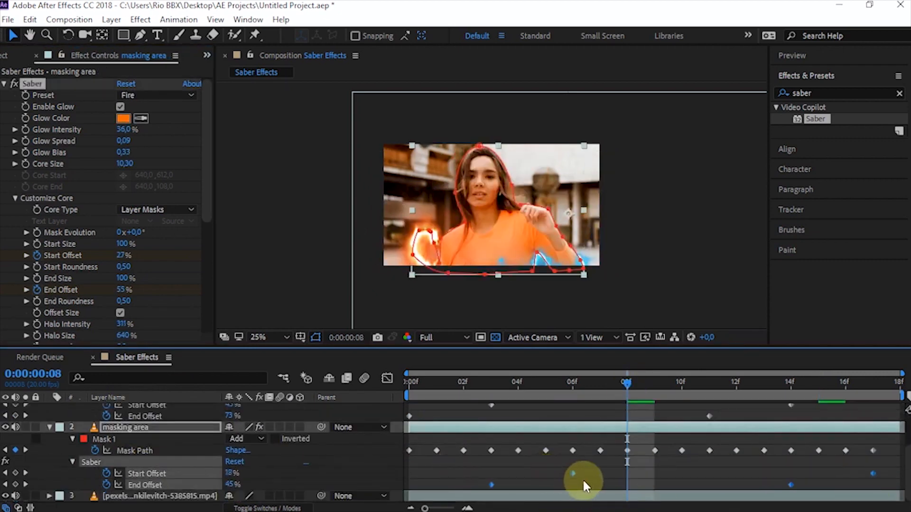